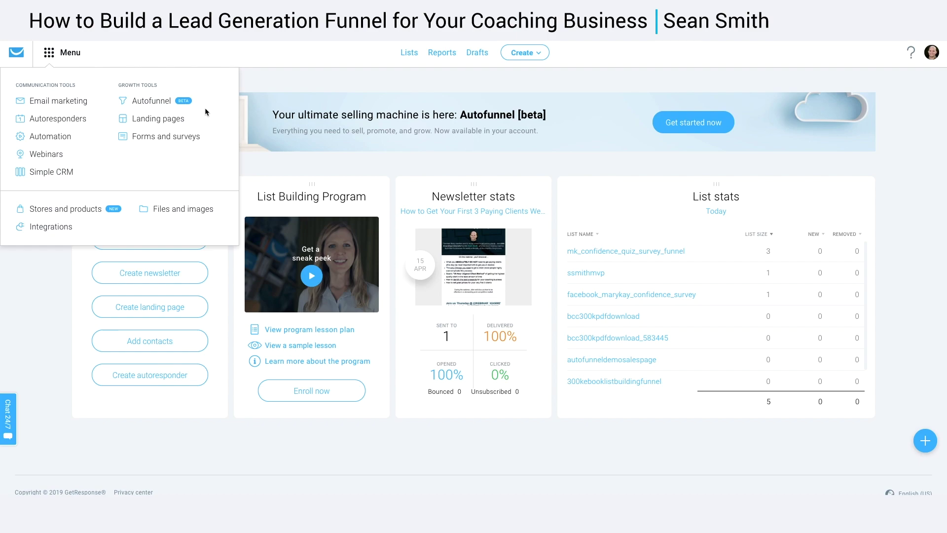
Step: Create a list-building funnel in Autofunnel named "Coaches Lead Generation Funnel"
{"action": "left_click", "coordinate": [152, 100]}
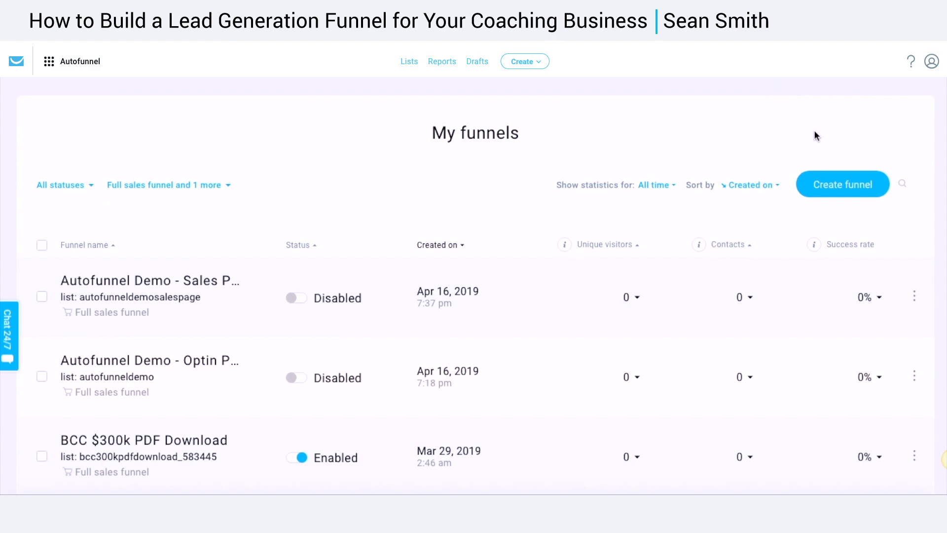
{"action": "left_click", "coordinate": [841, 184]}
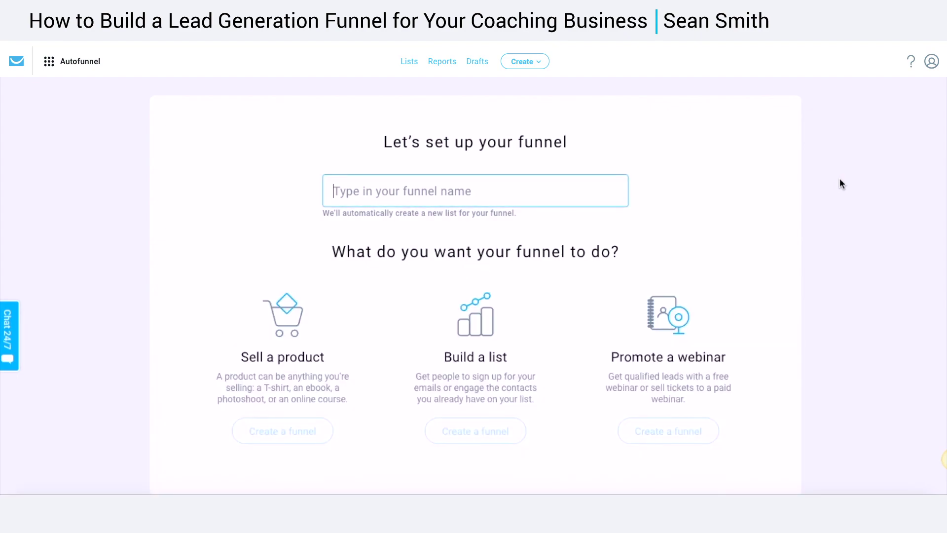
{"action": "type", "text": "C"}
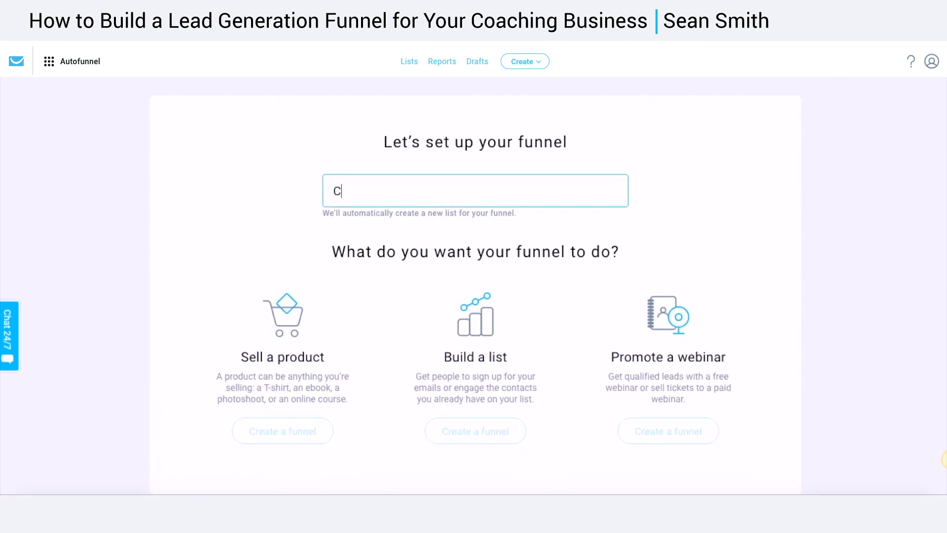
{"action": "type", "text": "oaches Le"}
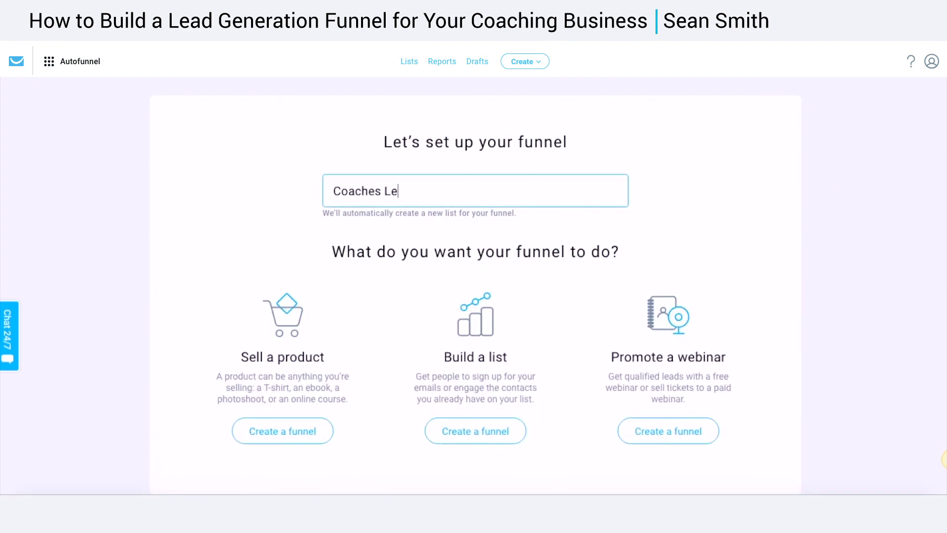
{"action": "type", "text": "ad Generation Funnel"}
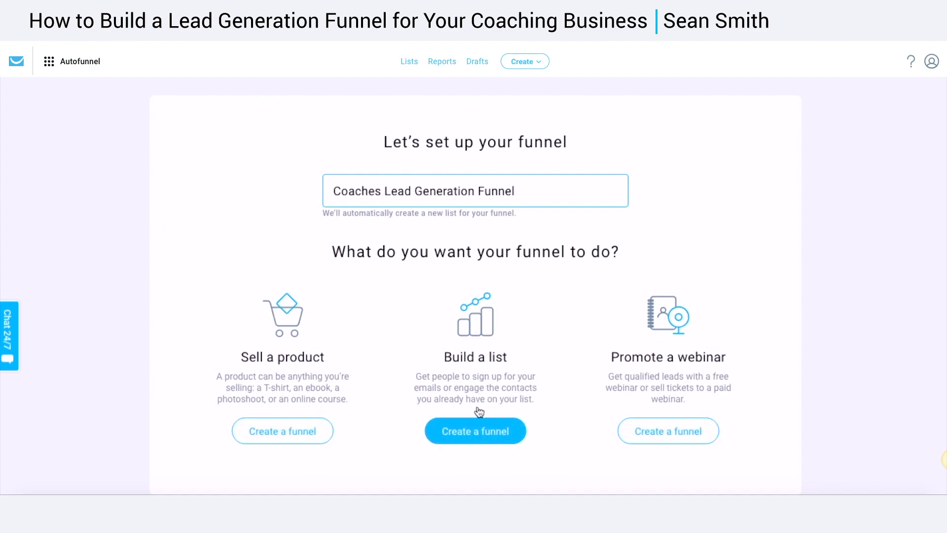
{"action": "left_click", "coordinate": [476, 431]}
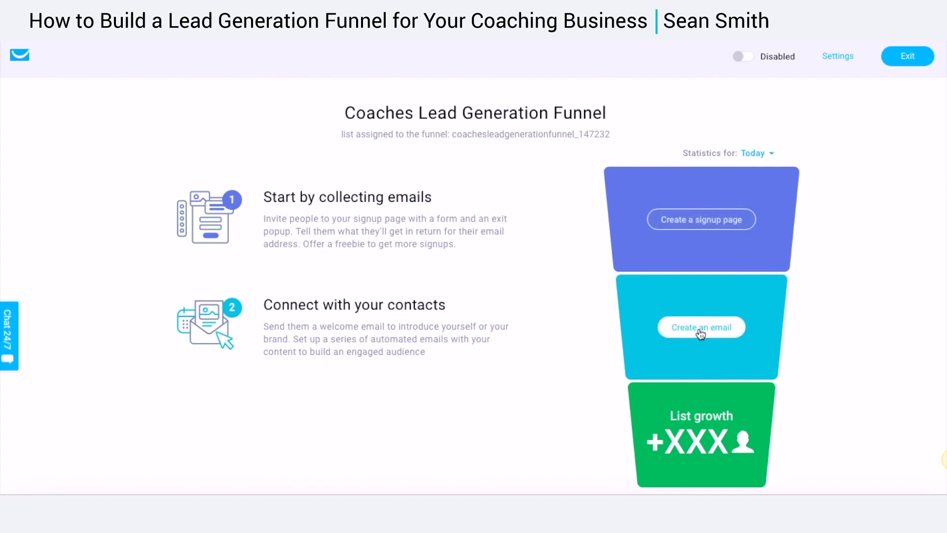
Step: Start the funnel's signup page and choose the "Foundations of Marketing" template for it
{"action": "left_click", "coordinate": [709, 222]}
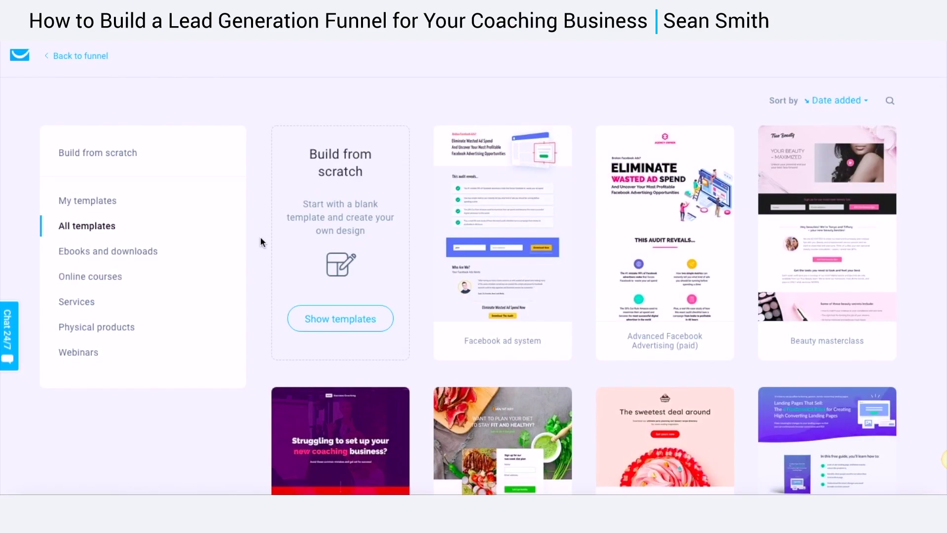
{"action": "scroll", "coordinate": [260, 236], "scroll_direction": "down", "scroll_amount": 3}
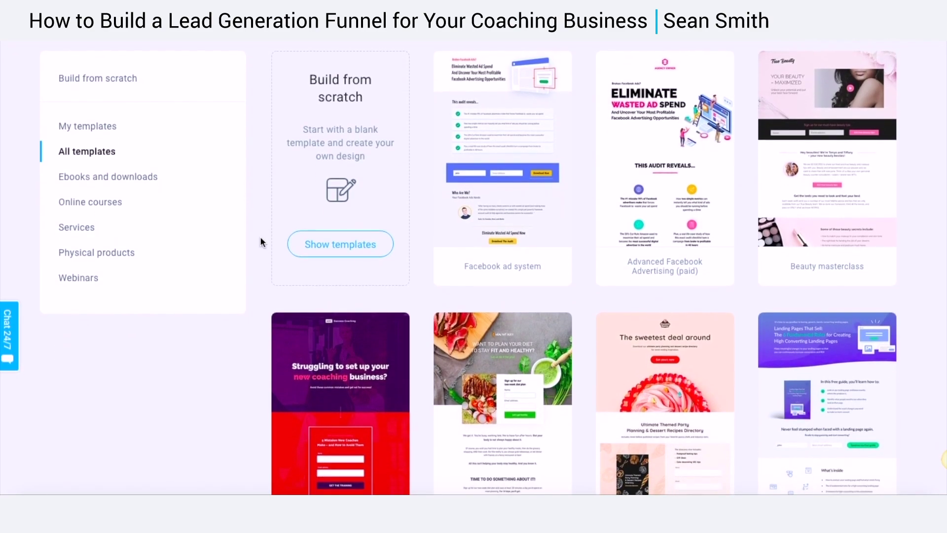
{"action": "scroll", "coordinate": [260, 237], "scroll_direction": "down", "scroll_amount": 13}
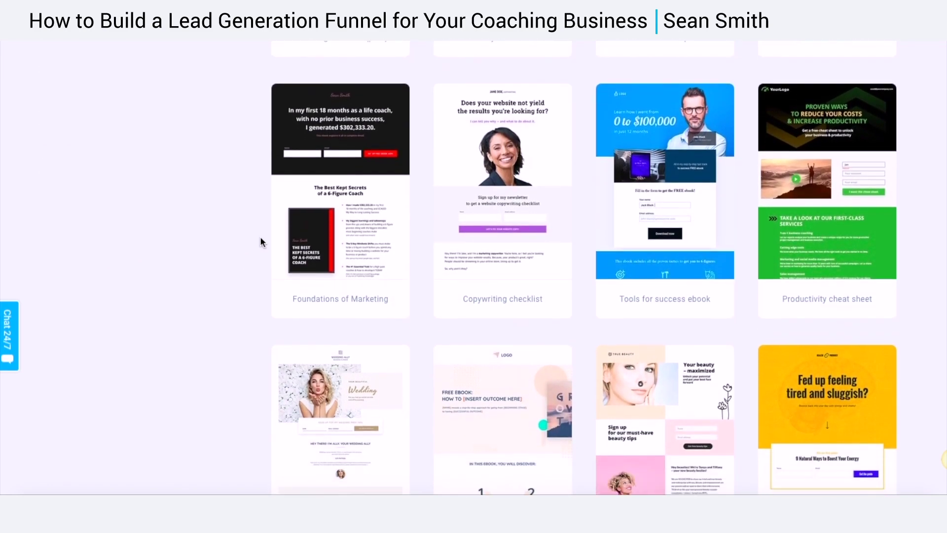
{"action": "scroll", "coordinate": [260, 238], "scroll_direction": "down", "scroll_amount": 10}
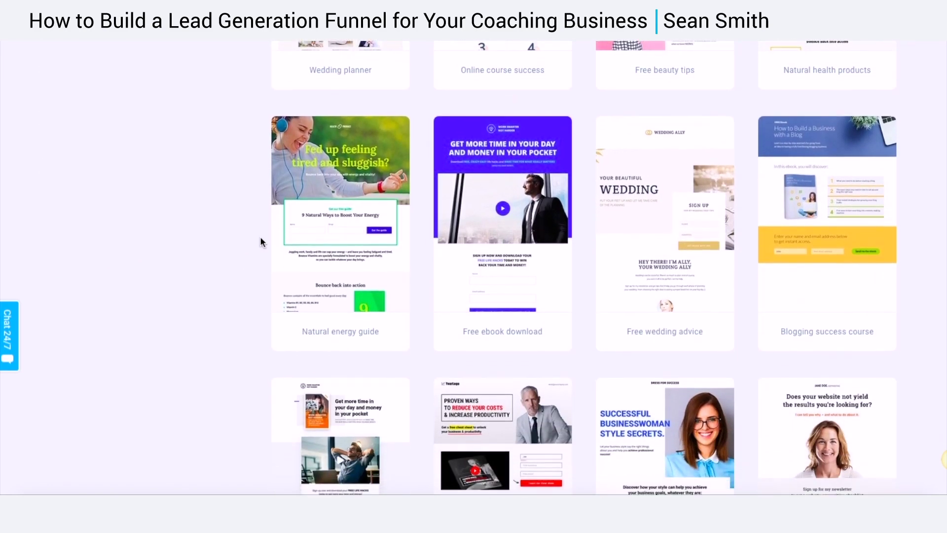
{"action": "scroll", "coordinate": [260, 241], "scroll_direction": "down", "scroll_amount": 10}
{"action": "scroll", "coordinate": [260, 241], "scroll_direction": "up", "scroll_amount": 2}
{"action": "scroll", "coordinate": [261, 241], "scroll_direction": "up", "scroll_amount": 20}
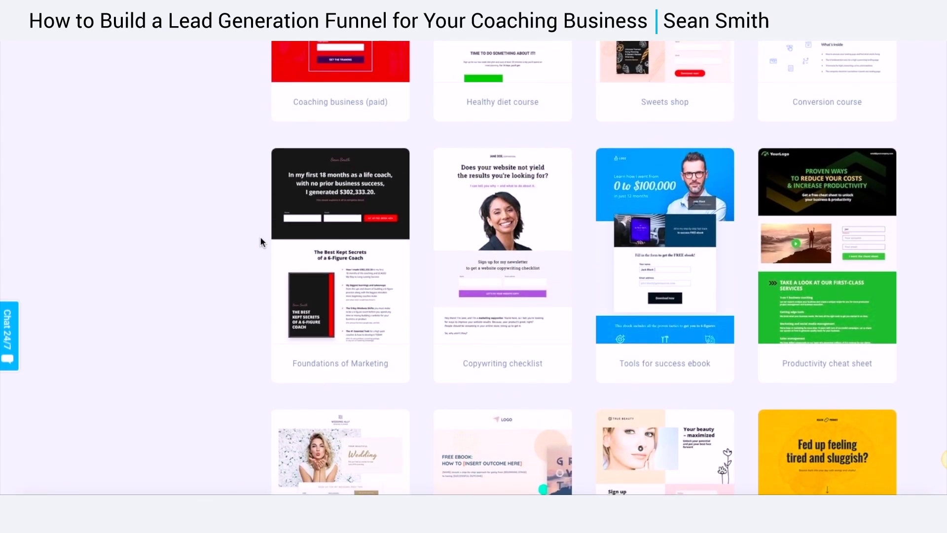
{"action": "mouse_move", "coordinate": [340, 246]}
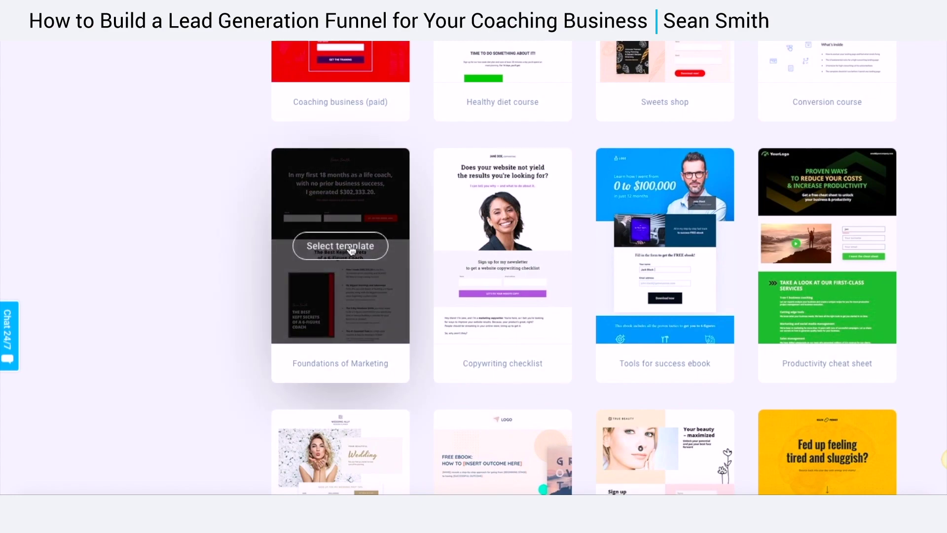
{"action": "left_click", "coordinate": [350, 249]}
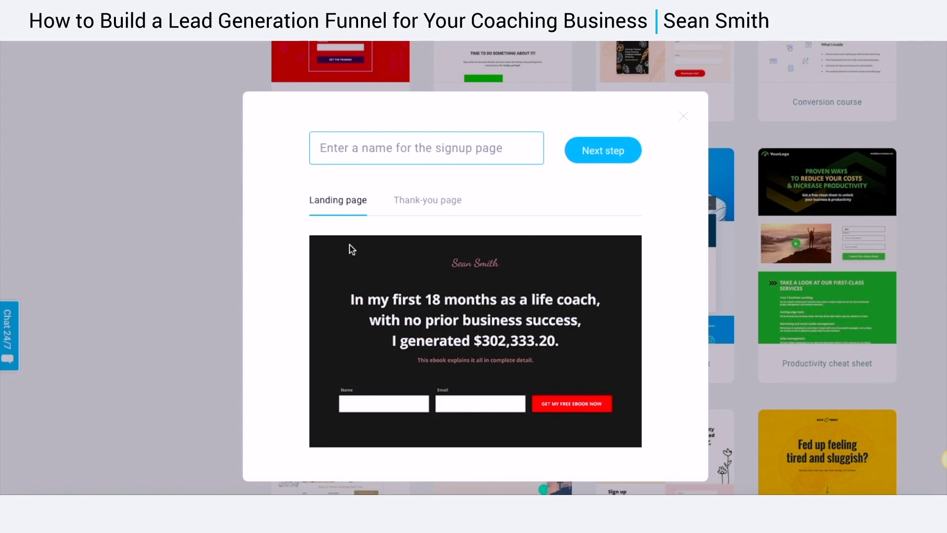
Step: Name the signup page "Coaches Lead Generation Optin Page" and continue to the page editor
{"action": "type", "text": "Coaches Led"}
{"action": "key", "text": "BackSpace"}
{"action": "type", "text": "ad Genera"}
{"action": "key", "text": "BackSpace"}
{"action": "key", "text": "BackSpace"}
{"action": "key", "text": "BackSpace"}
{"action": "type", "text": "rat"}
{"action": "key", "text": "BackSpace"}
{"action": "key", "text": "BackSpace"}
{"action": "key", "text": "BackSpace"}
{"action": "type", "text": "eration Option"}
{"action": "key", "text": "BackSpace"}
{"action": "key", "text": "BackSpace"}
{"action": "type", "text": "n Page"}
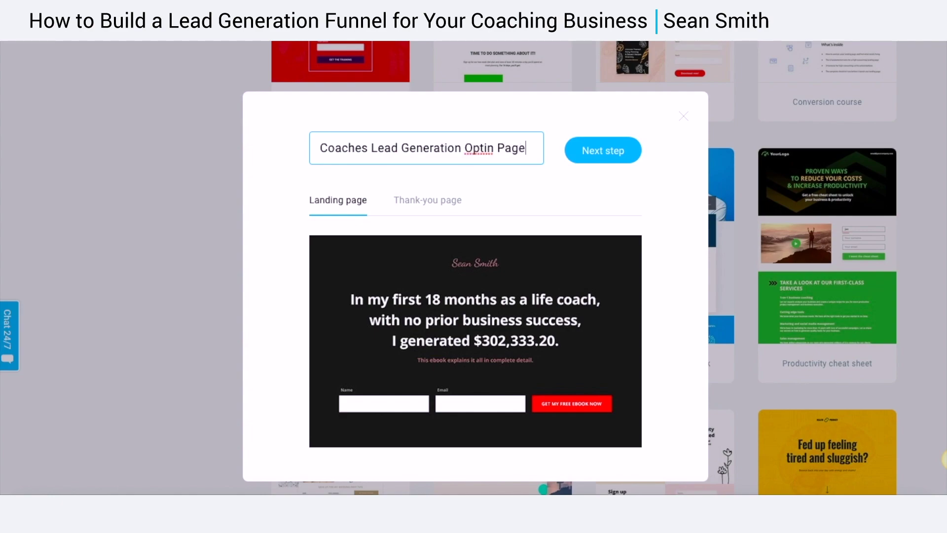
{"action": "left_click", "coordinate": [608, 148]}
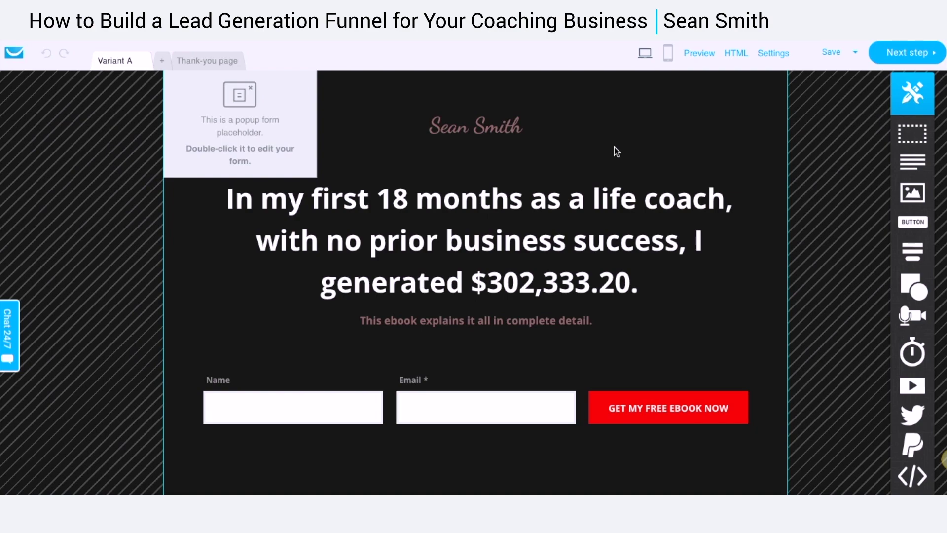
Step: View the stored images available for replacing the signature logo above the headline, and close the image library
{"action": "mouse_move", "coordinate": [616, 139]}
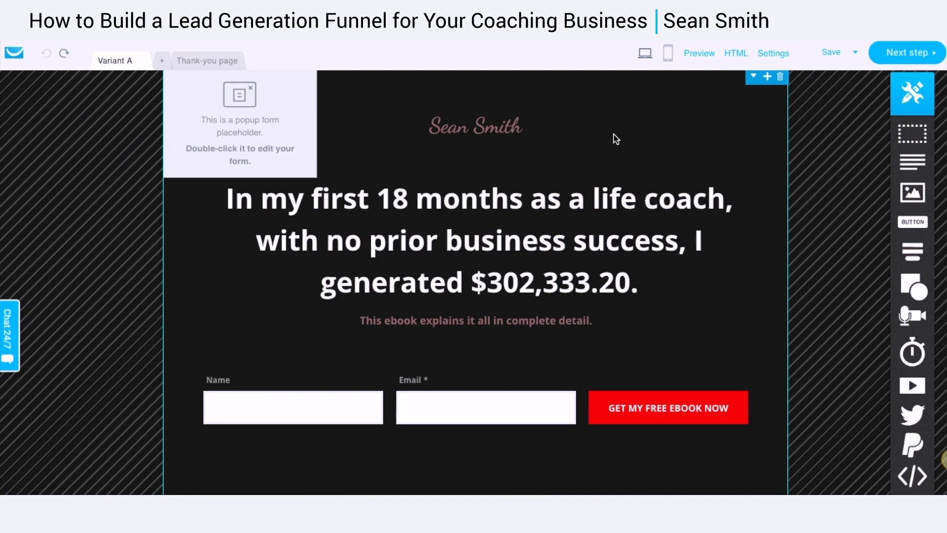
{"action": "left_click", "coordinate": [499, 130]}
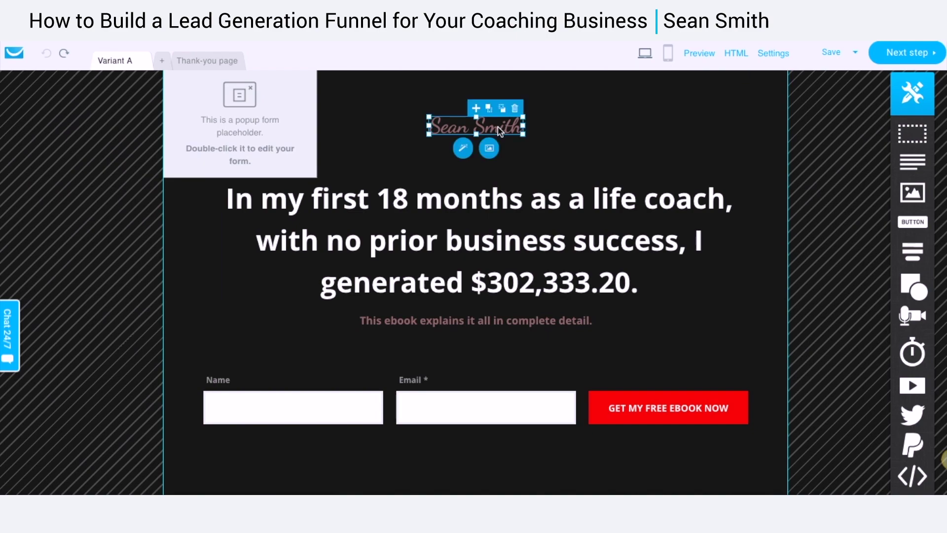
{"action": "left_click", "coordinate": [488, 148]}
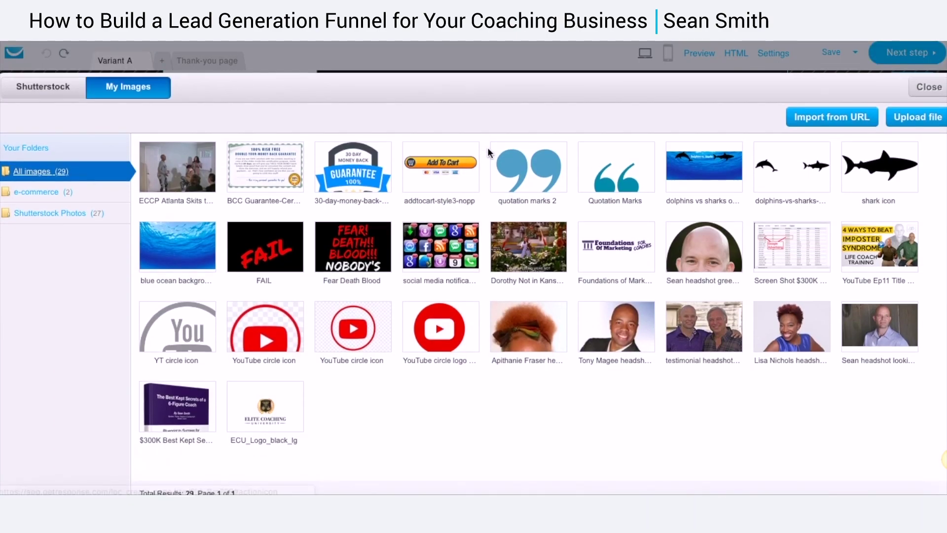
{"action": "left_click", "coordinate": [927, 80]}
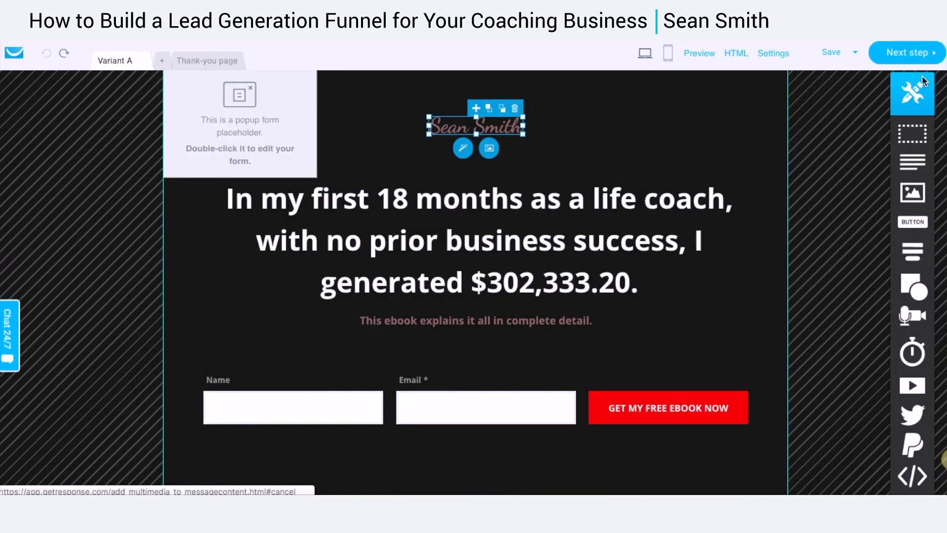
Step: Replace the signup page's main headline text with "New Headline"
{"action": "left_click", "coordinate": [537, 209]}
{"action": "left_click", "coordinate": [535, 211]}
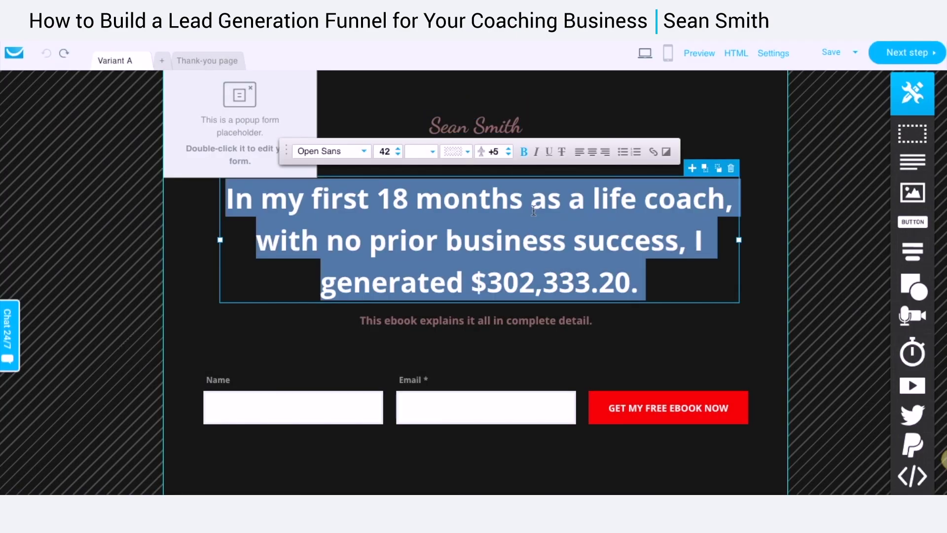
{"action": "type", "text": "New Headline"}
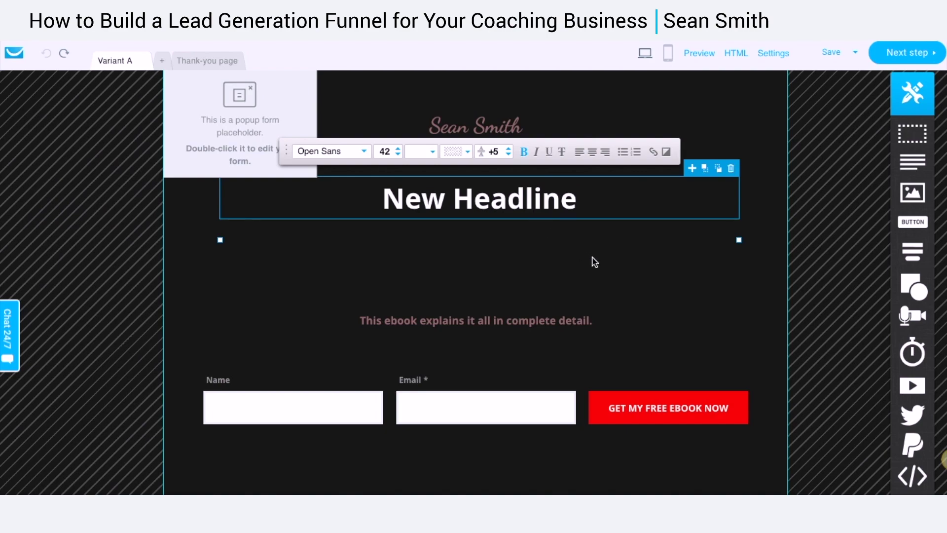
{"action": "left_click", "coordinate": [631, 270]}
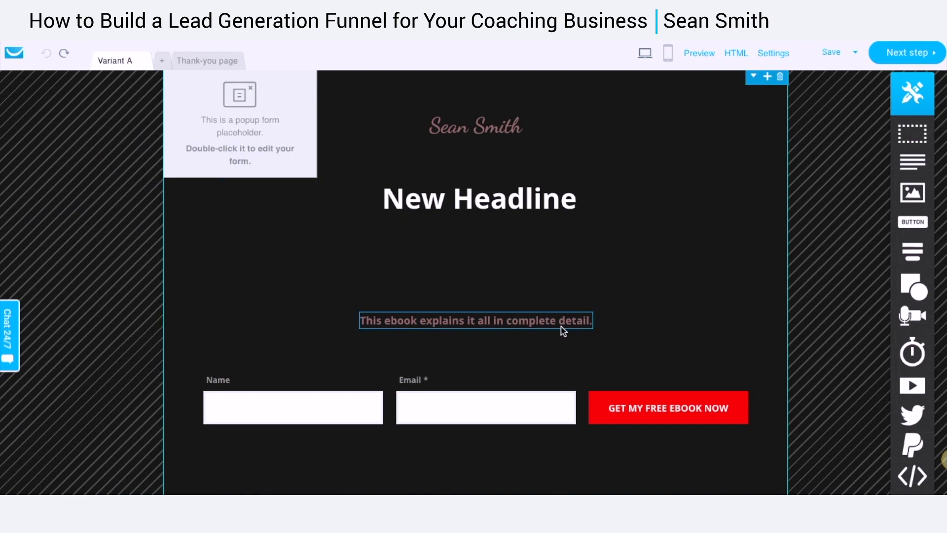
Step: Stack the signup form fields by moving the Email field down and placing the Name field directly above it
{"action": "scroll", "coordinate": [522, 386], "scroll_direction": "down", "scroll_amount": 4}
{"action": "left_click", "coordinate": [464, 235]}
{"action": "left_click_drag", "start_coordinate": [463, 235], "coordinate": [459, 300]}
{"action": "left_click", "coordinate": [321, 234]}
{"action": "left_click_drag", "start_coordinate": [320, 233], "coordinate": [510, 225]}
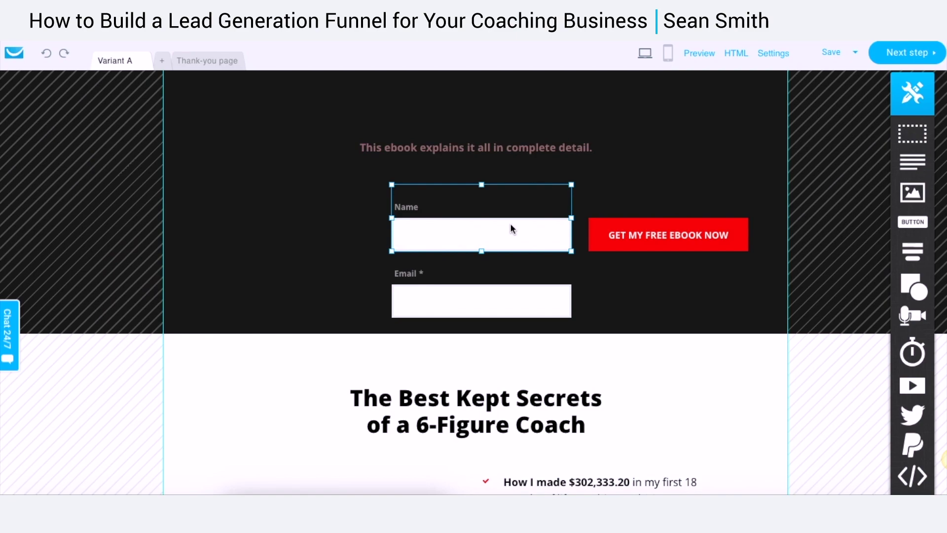
Step: Review the rest of the signup page, including the ebook benefits, the coach's biography and the testimonials
{"action": "scroll", "coordinate": [511, 226], "scroll_direction": "down", "scroll_amount": 5}
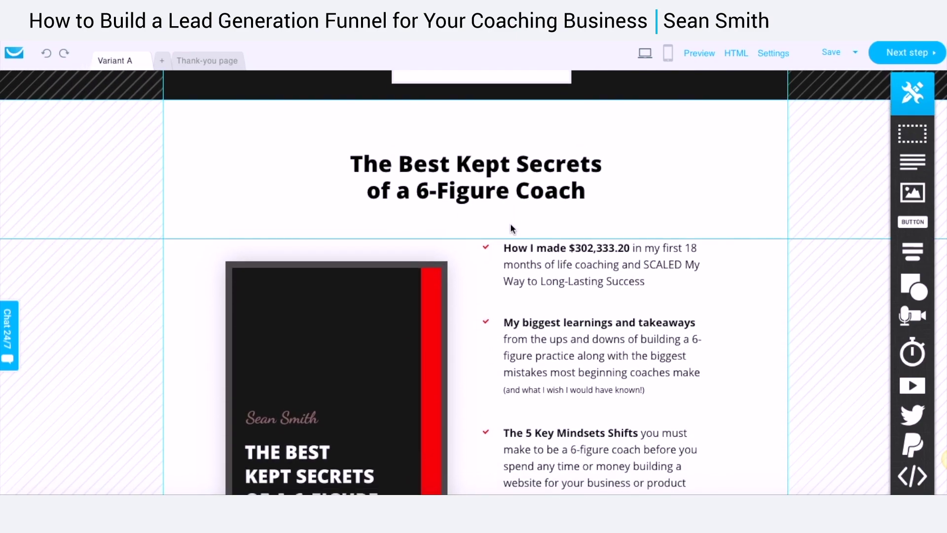
{"action": "scroll", "coordinate": [511, 228], "scroll_direction": "down", "scroll_amount": 1}
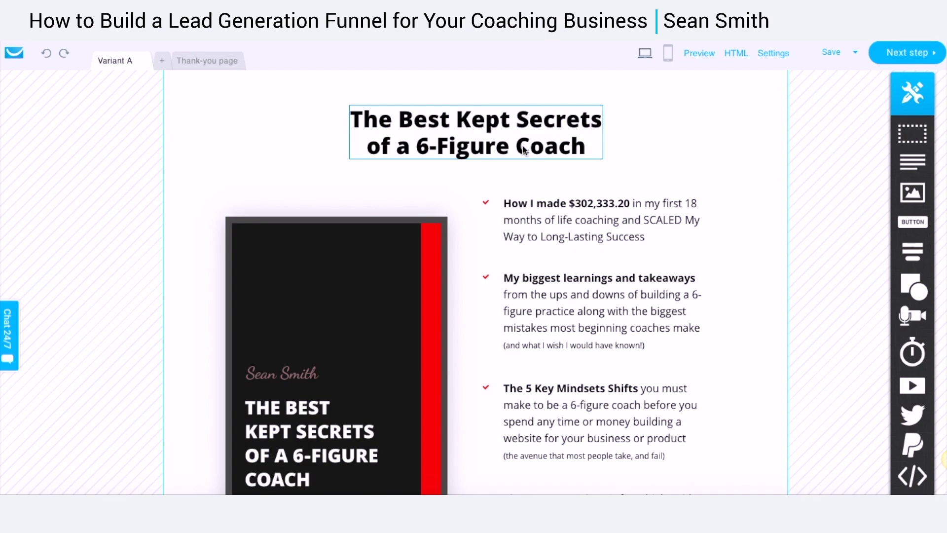
{"action": "scroll", "coordinate": [524, 150], "scroll_direction": "down", "scroll_amount": 1}
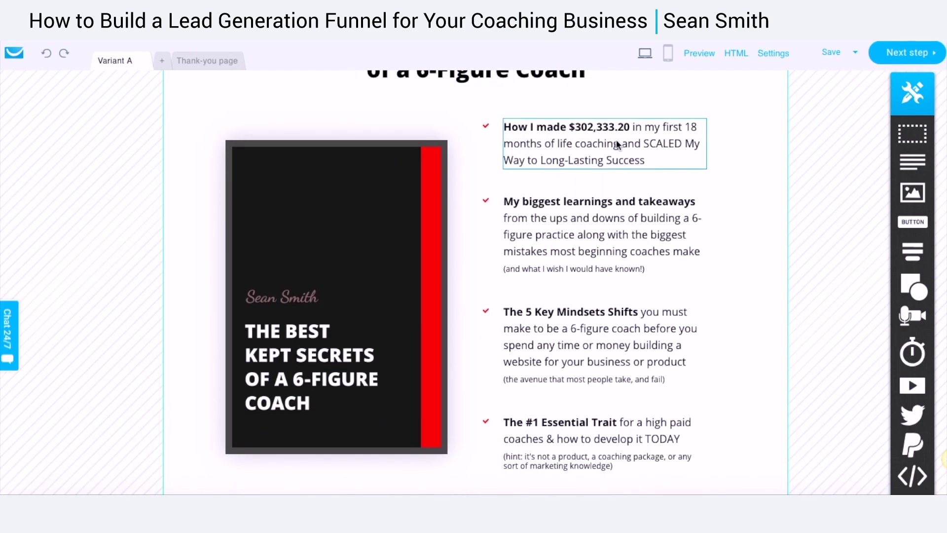
{"action": "scroll", "coordinate": [584, 152], "scroll_direction": "down", "scroll_amount": 2}
{"action": "scroll", "coordinate": [584, 151], "scroll_direction": "down", "scroll_amount": 2}
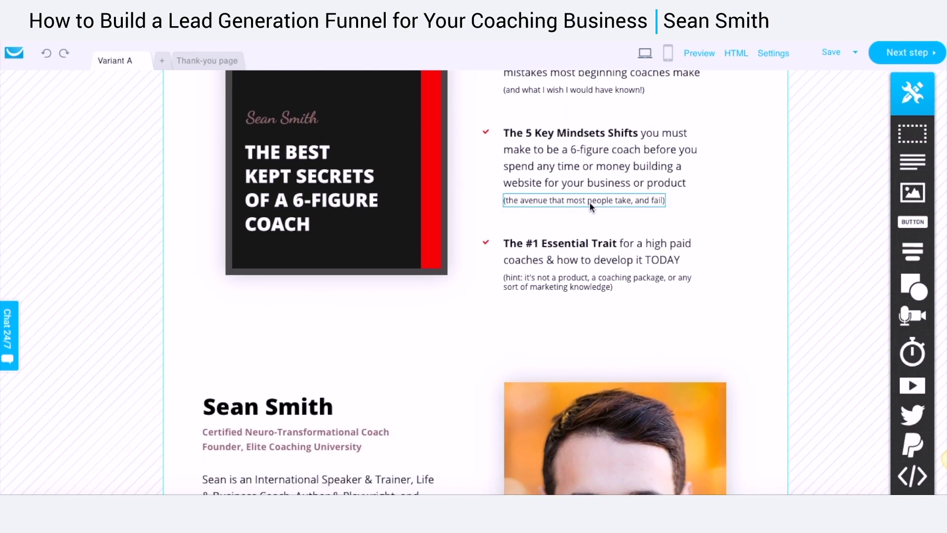
{"action": "scroll", "coordinate": [444, 304], "scroll_direction": "down", "scroll_amount": 5}
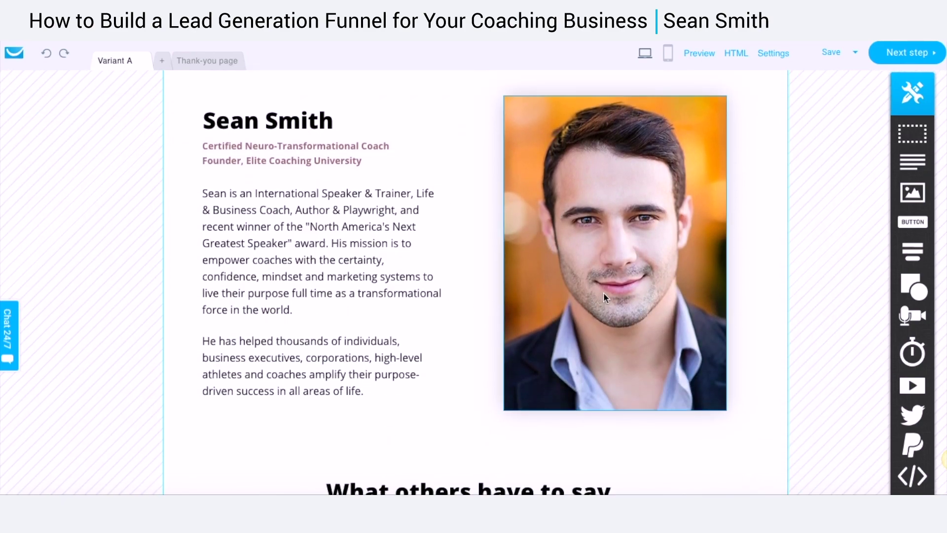
{"action": "scroll", "coordinate": [353, 280], "scroll_direction": "down", "scroll_amount": 12}
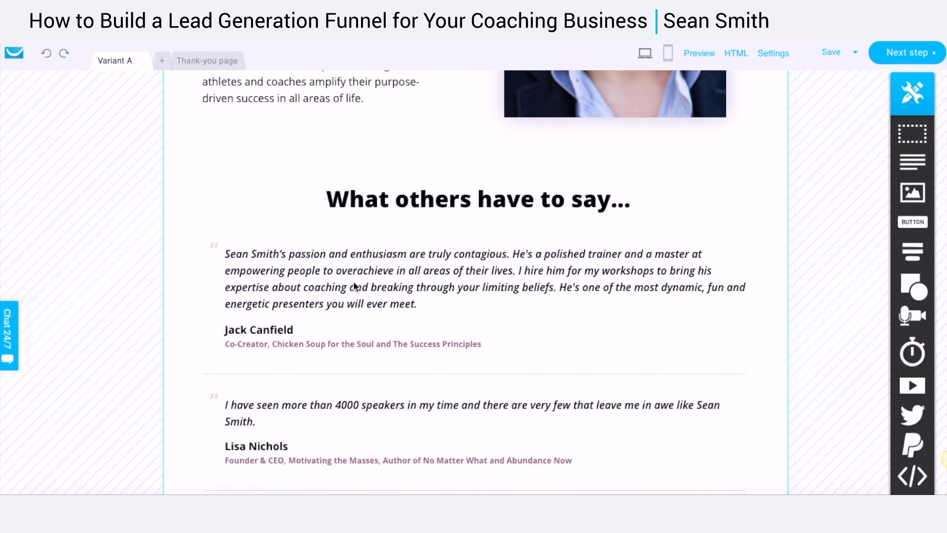
{"action": "scroll", "coordinate": [353, 280], "scroll_direction": "down", "scroll_amount": 3}
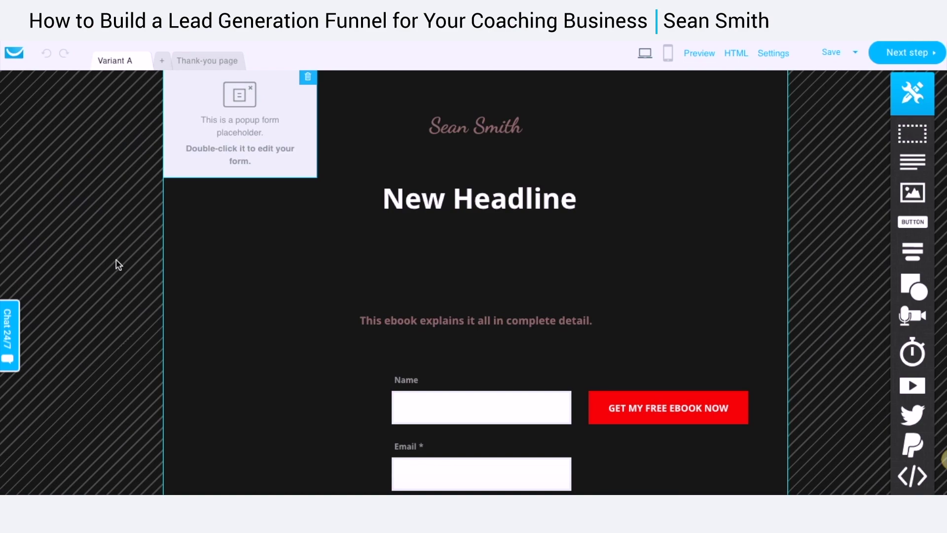
Step: Open the exit popup form for editing, look over its content and display settings, and close it
{"action": "double_click", "coordinate": [240, 120]}
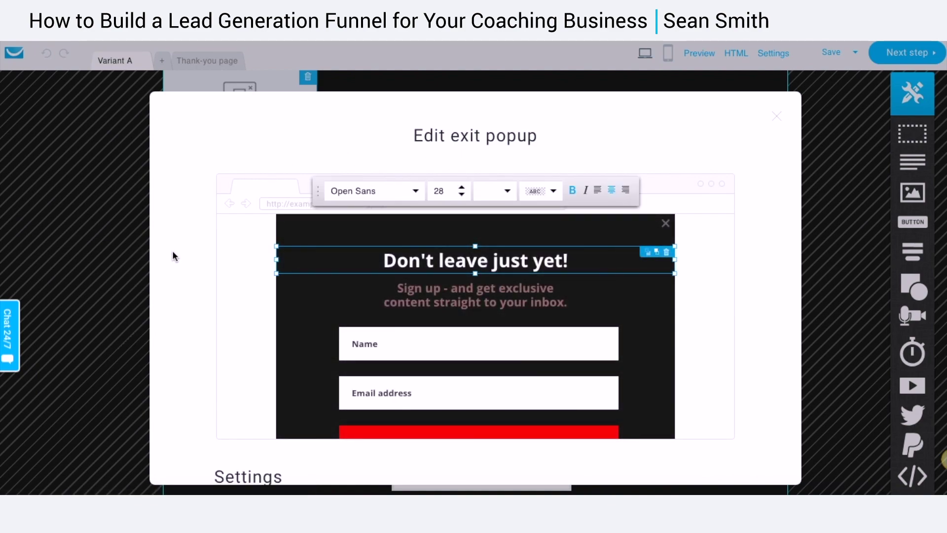
{"action": "scroll", "coordinate": [183, 260], "scroll_direction": "down", "scroll_amount": 2}
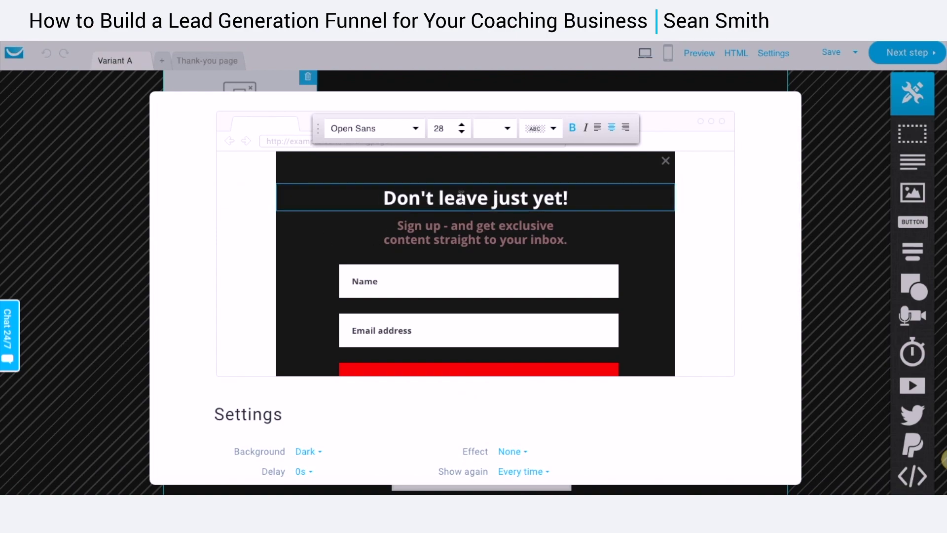
{"action": "left_click", "coordinate": [832, 153]}
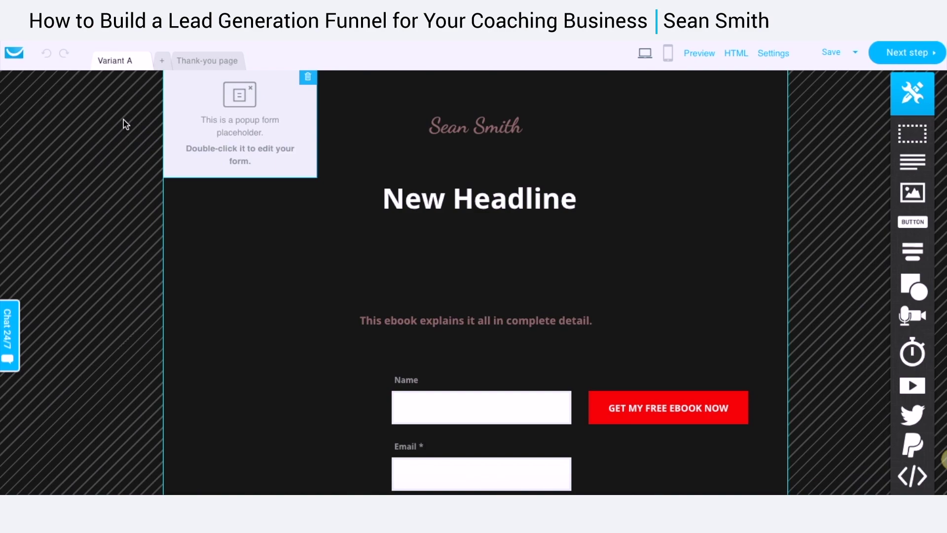
Step: Review the thank-you page's content and select the text of its "Thanks for signing up for your free download:" heading
{"action": "left_click", "coordinate": [206, 61]}
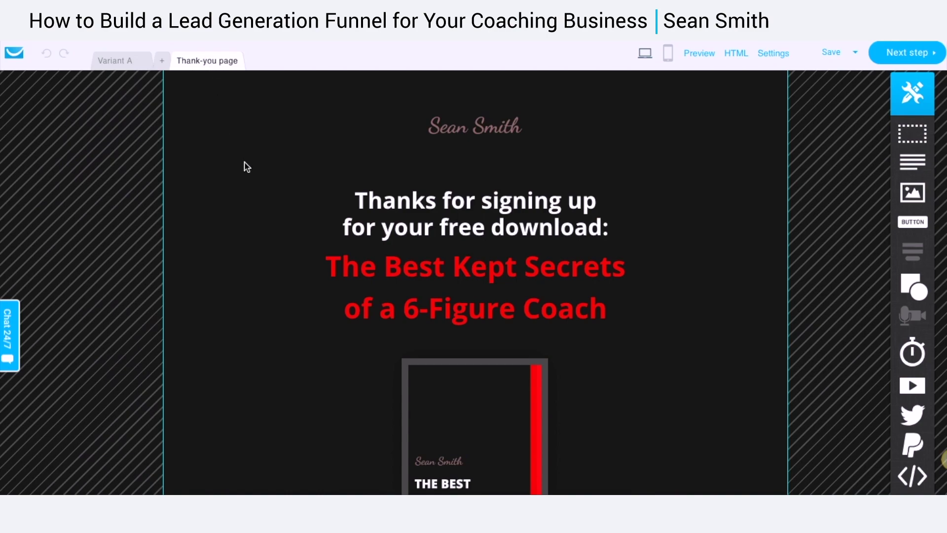
{"action": "scroll", "coordinate": [247, 166], "scroll_direction": "down", "scroll_amount": 5}
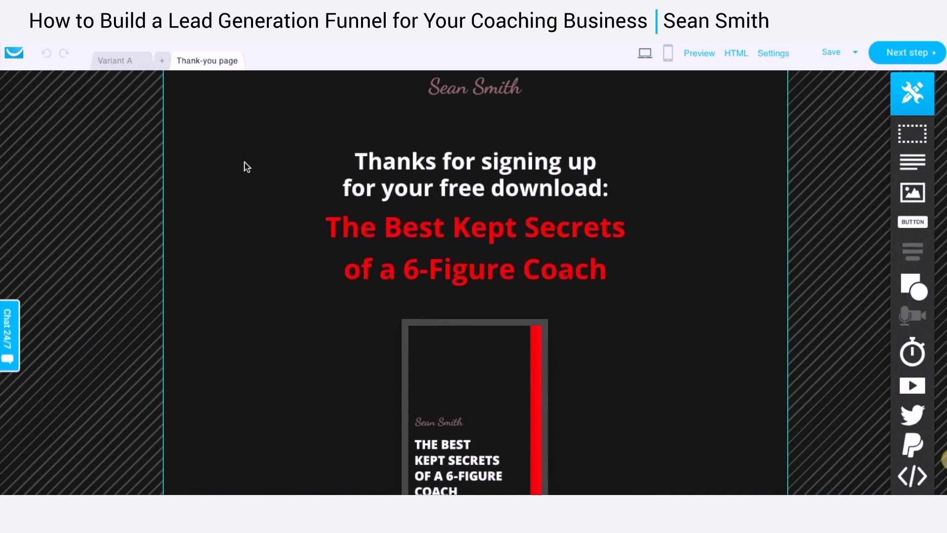
{"action": "scroll", "coordinate": [246, 167], "scroll_direction": "down", "scroll_amount": 1}
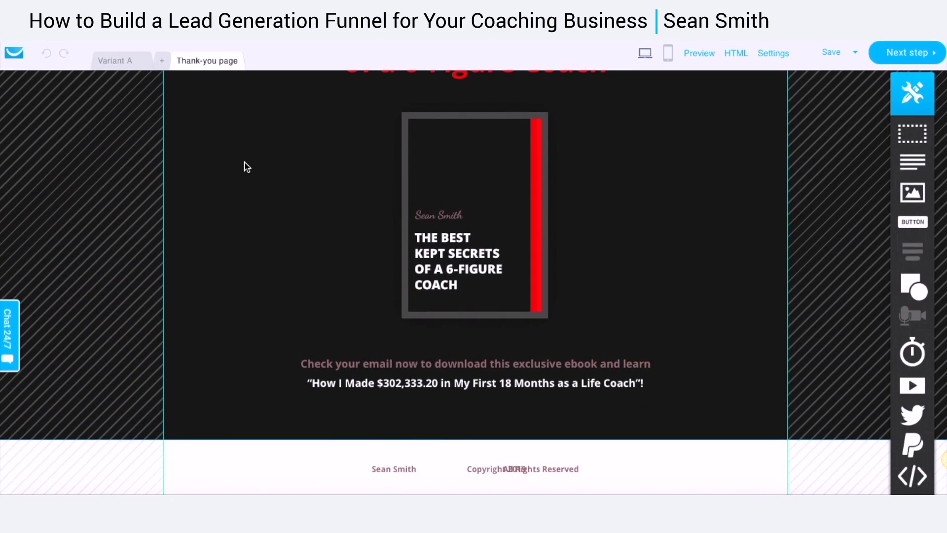
{"action": "scroll", "coordinate": [246, 167], "scroll_direction": "up", "scroll_amount": 6}
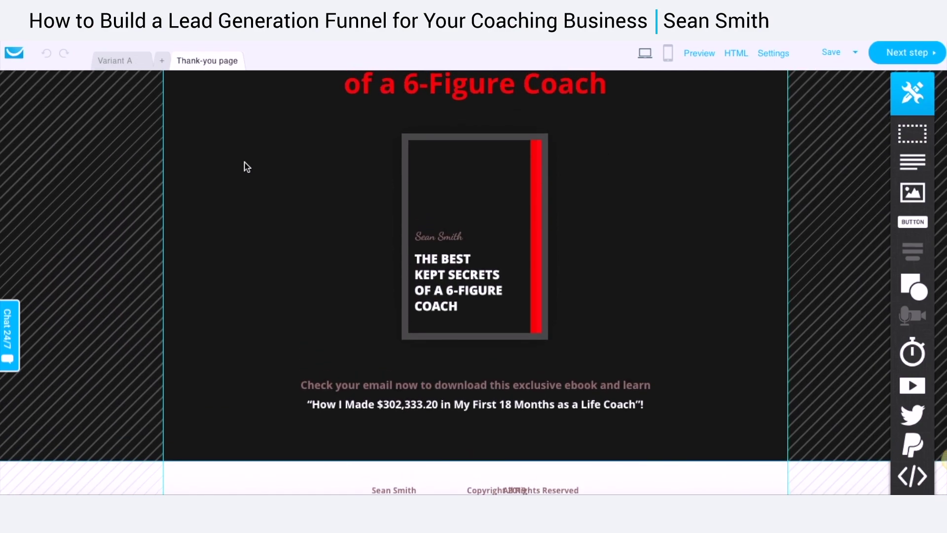
{"action": "left_click", "coordinate": [457, 222]}
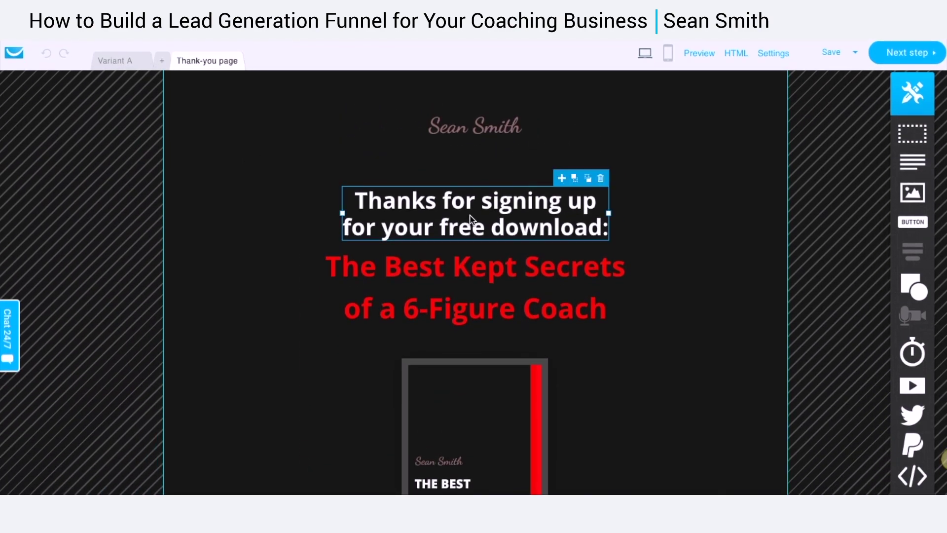
{"action": "double_click", "coordinate": [470, 215]}
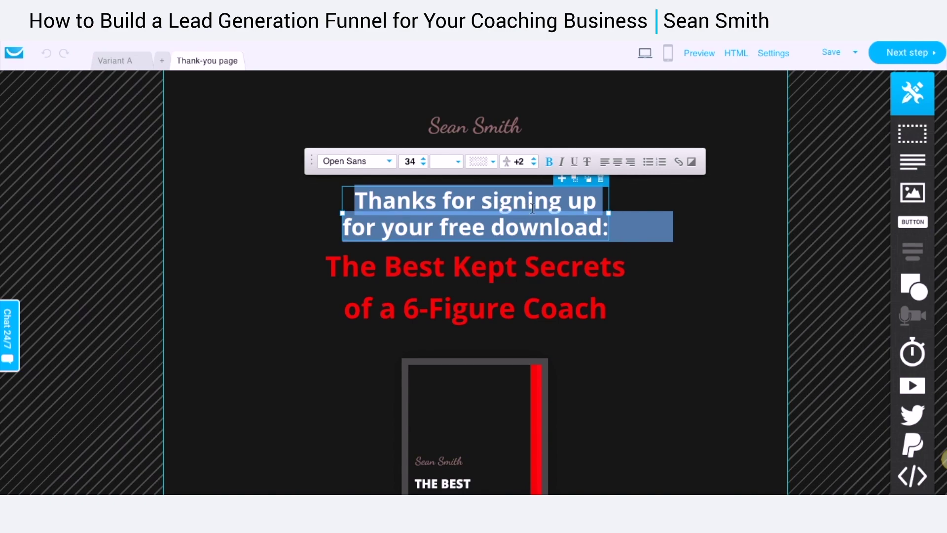
Step: Continue to the signup page settings, setting the page title to "New Title" and the description to "New description"
{"action": "left_click", "coordinate": [910, 54]}
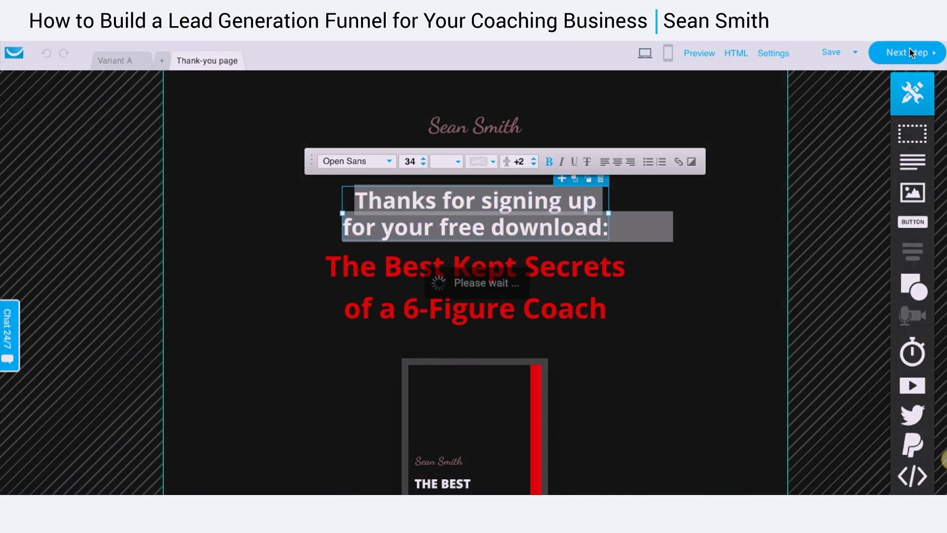
{"action": "scroll", "coordinate": [660, 177], "scroll_direction": "down", "scroll_amount": 1}
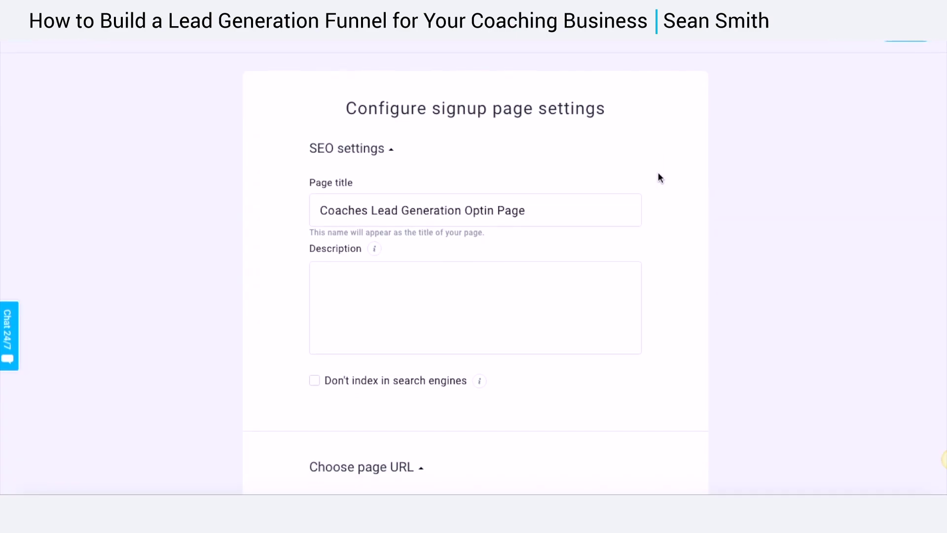
{"action": "left_click", "coordinate": [420, 279]}
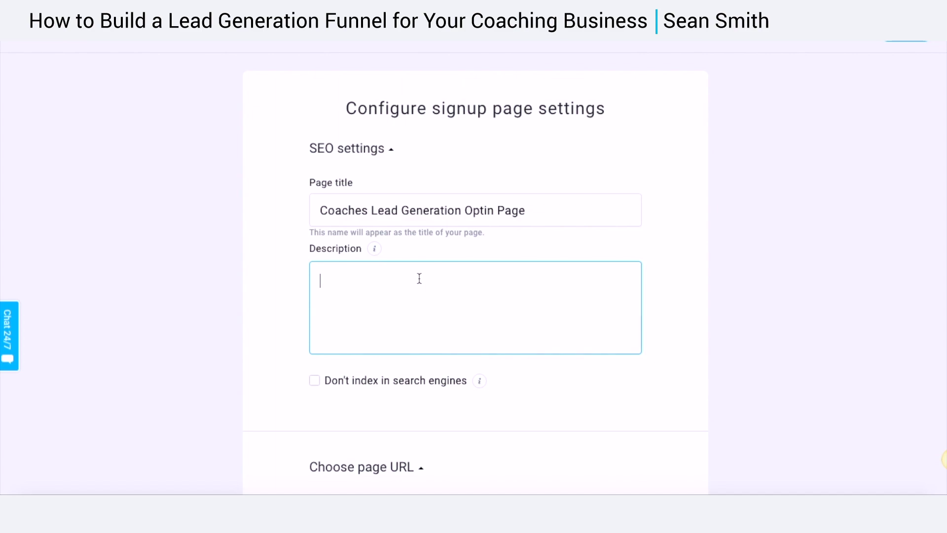
{"action": "triple_click", "coordinate": [454, 213]}
{"action": "type", "text": "New Title"}
{"action": "left_click", "coordinate": [320, 281]}
{"action": "type", "text": "New description"}
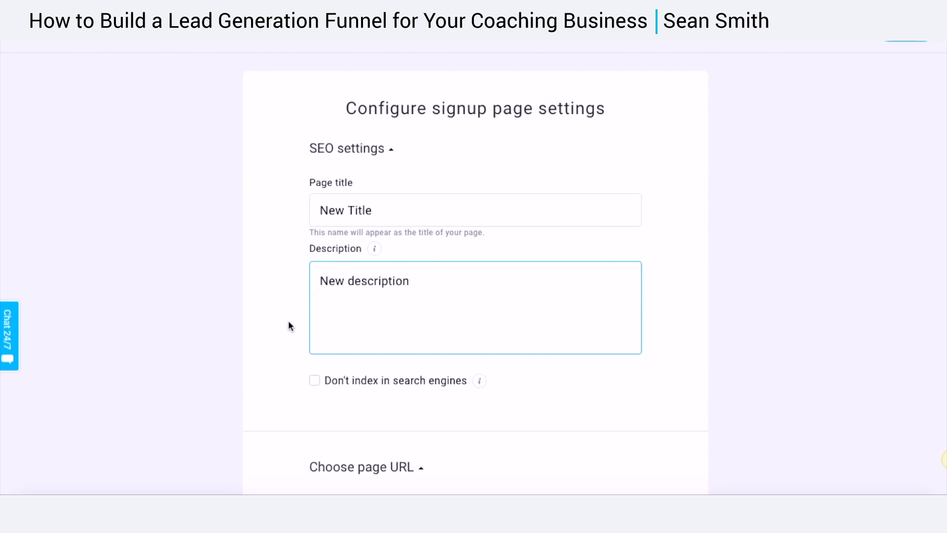
Step: Publish the signup page with its existing URL and the default thank-you page
{"action": "scroll", "coordinate": [278, 204], "scroll_direction": "down", "scroll_amount": 3}
{"action": "scroll", "coordinate": [278, 203], "scroll_direction": "down", "scroll_amount": 5}
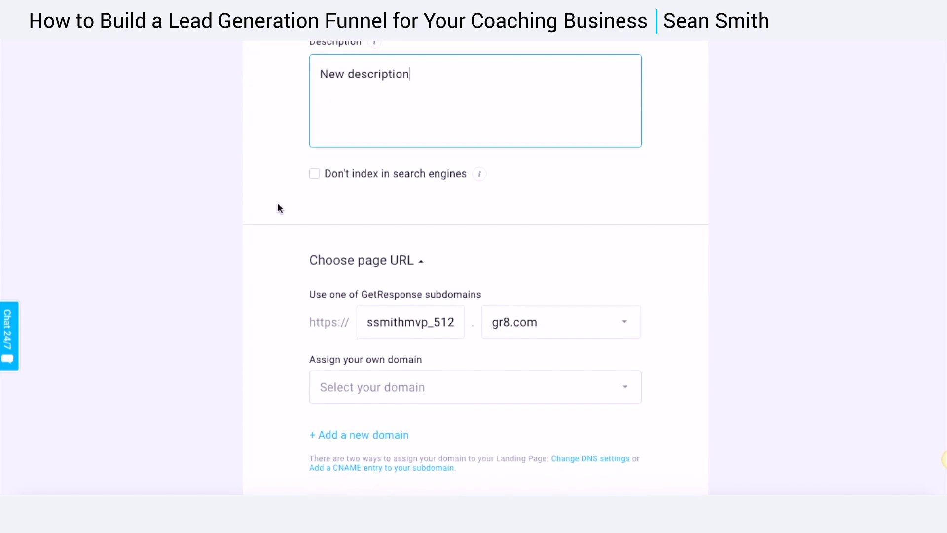
{"action": "scroll", "coordinate": [278, 205], "scroll_direction": "down", "scroll_amount": 4}
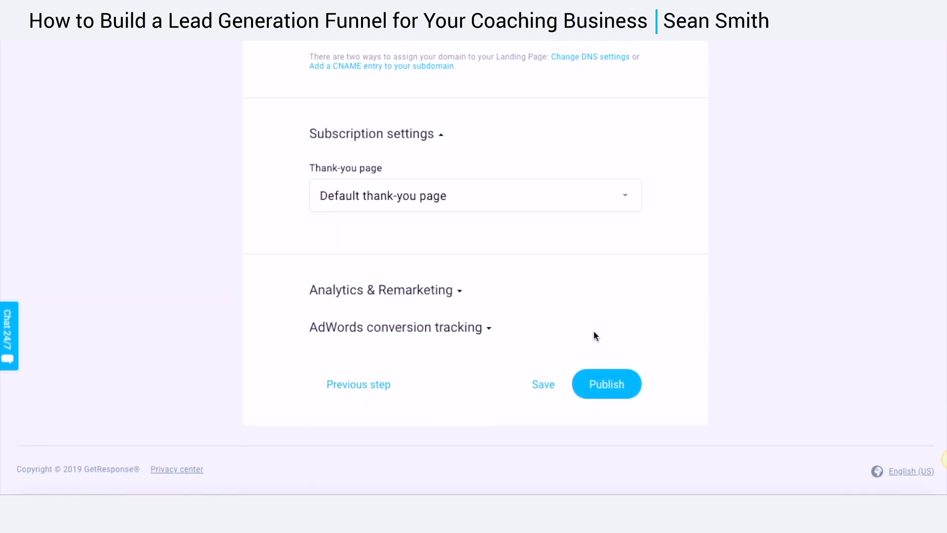
{"action": "left_click", "coordinate": [608, 385]}
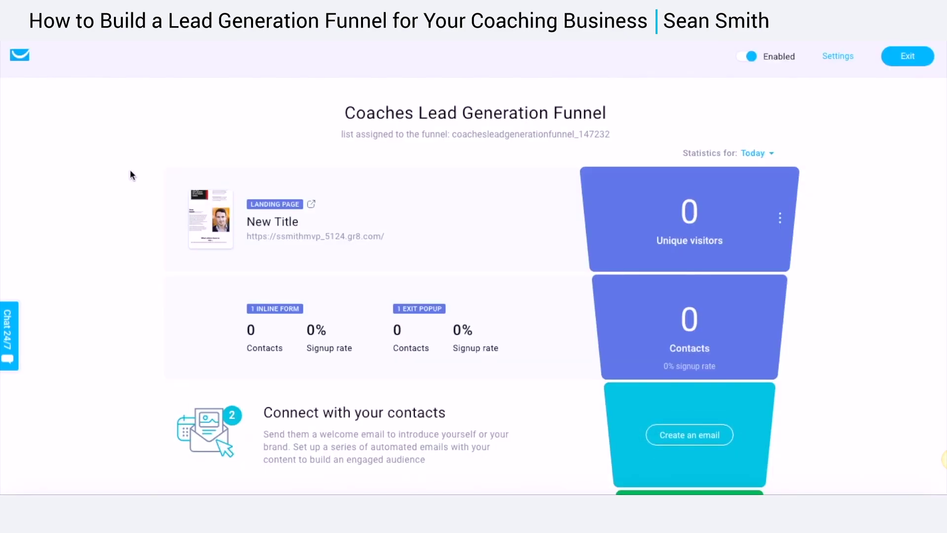
Step: Look over the funnel's stages and start creating the email for the "Connect with your contacts" stage
{"action": "scroll", "coordinate": [130, 170], "scroll_direction": "down", "scroll_amount": 1}
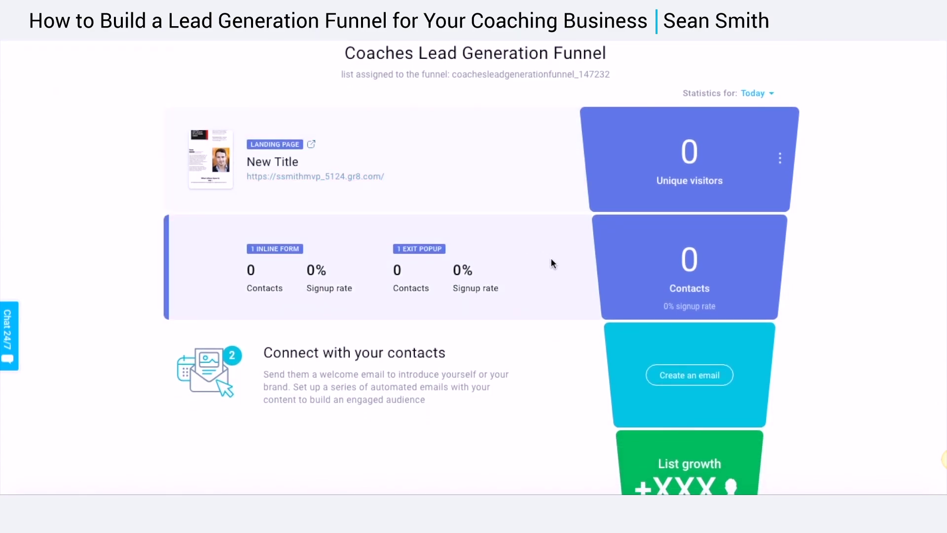
{"action": "scroll", "coordinate": [551, 262], "scroll_direction": "down", "scroll_amount": 1}
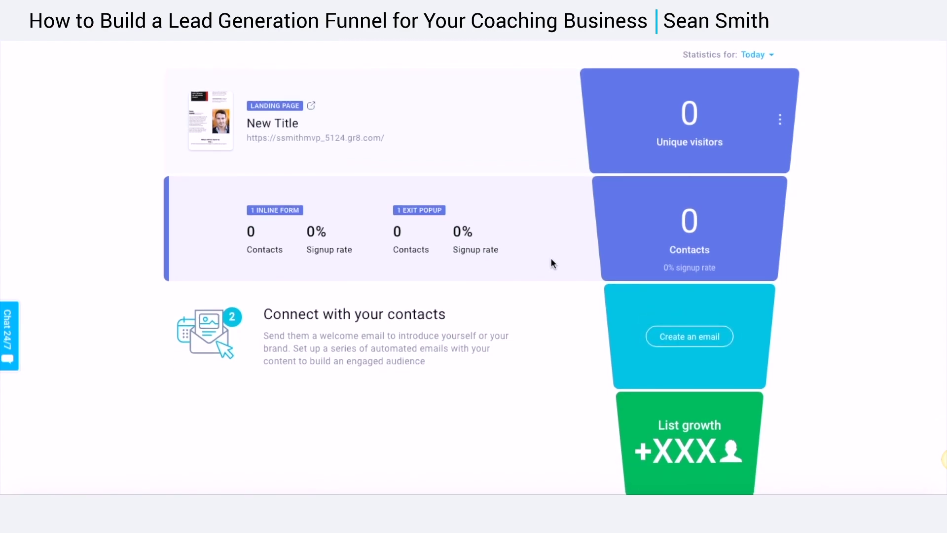
{"action": "scroll", "coordinate": [552, 261], "scroll_direction": "down", "scroll_amount": 1}
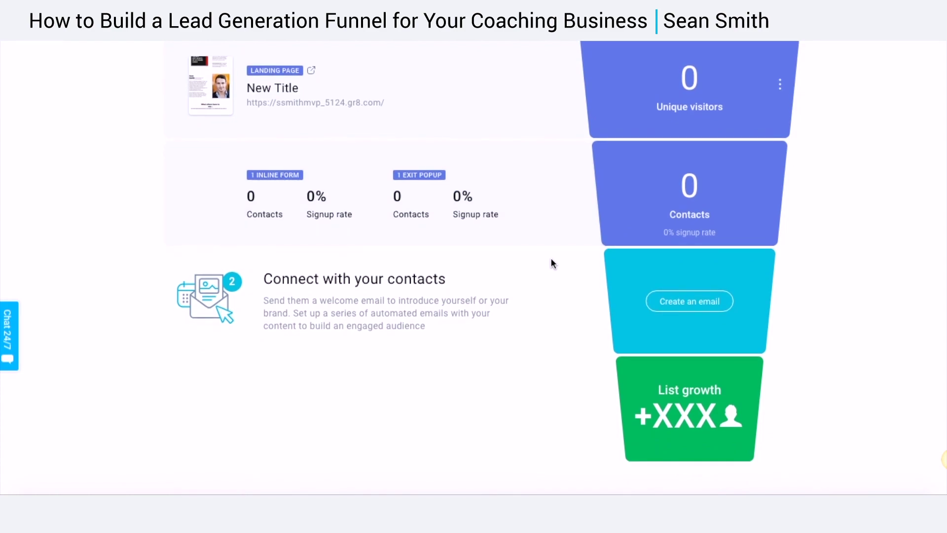
{"action": "scroll", "coordinate": [551, 263], "scroll_direction": "down", "scroll_amount": 1}
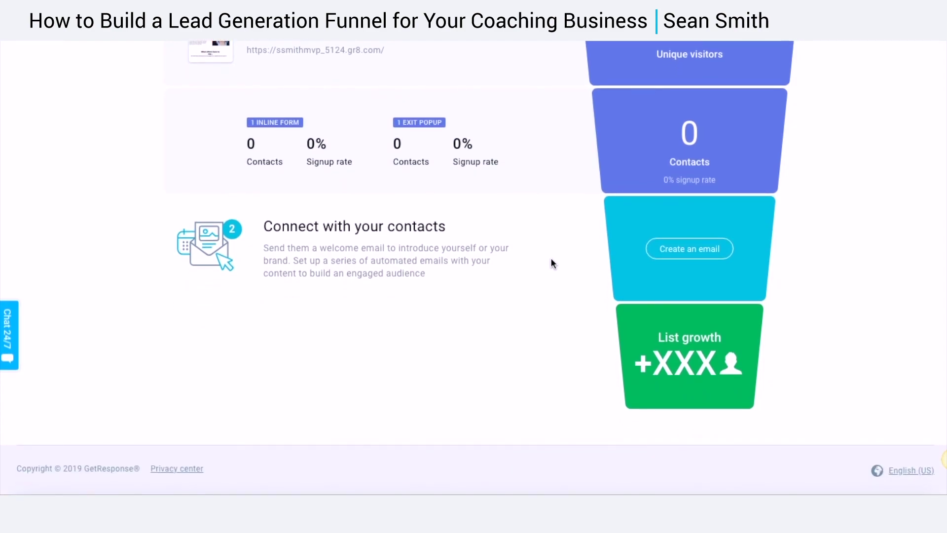
{"action": "left_click", "coordinate": [713, 253]}
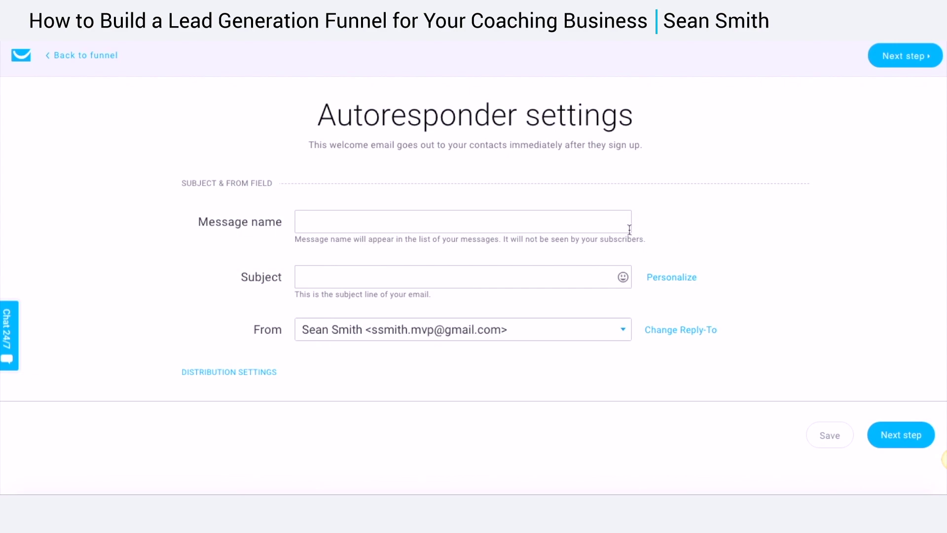
Step: Name the autoresponder message "Coaches Lead Generation Welcome Email" and set its subject to "Awesome! Here's your free thing..."
{"action": "left_click", "coordinate": [602, 224]}
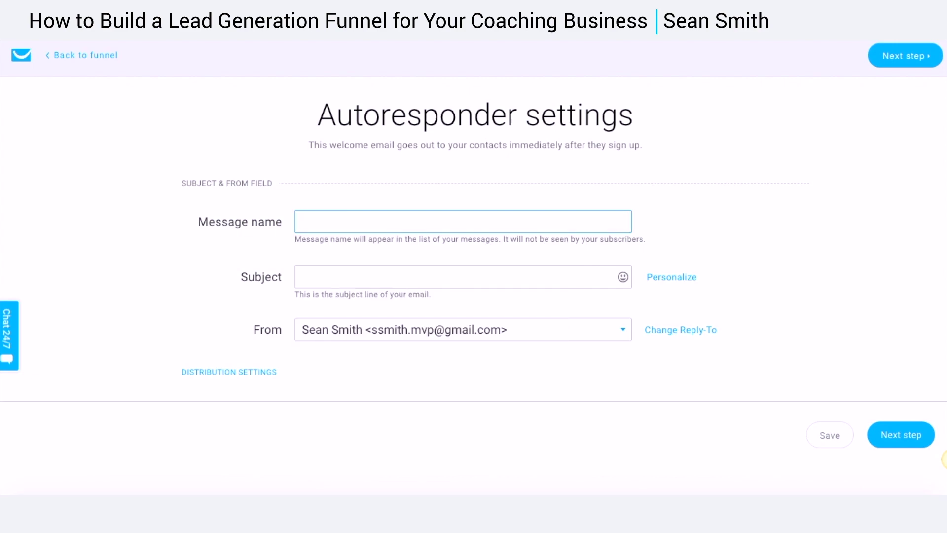
{"action": "type", "text": "Coaches Lead "}
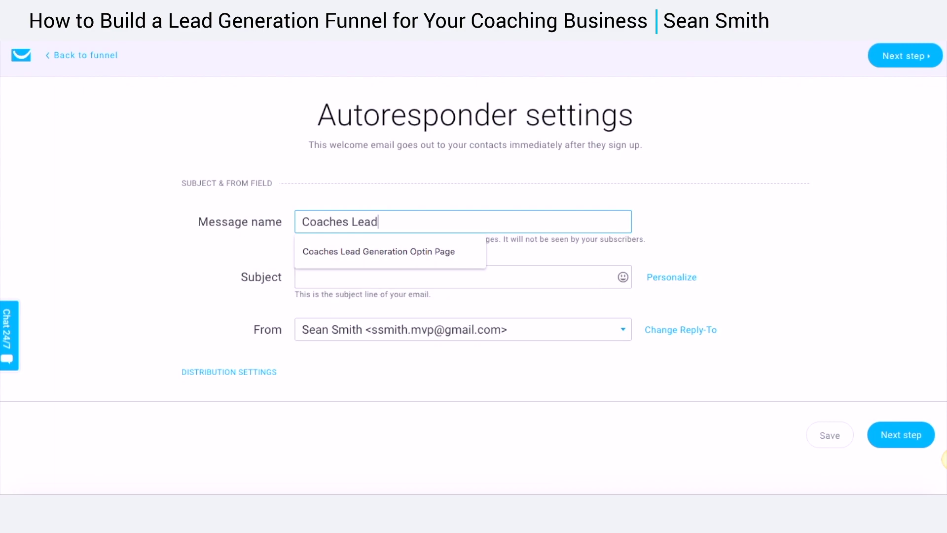
{"action": "type", "text": "Generation Welcome Email"}
{"action": "key", "text": "Tab"}
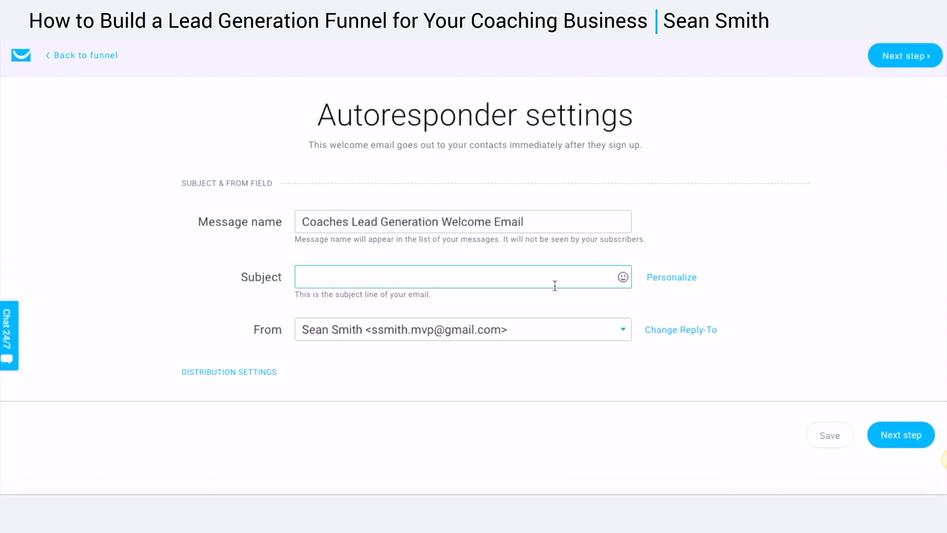
{"action": "type", "text": "Awesome!"}
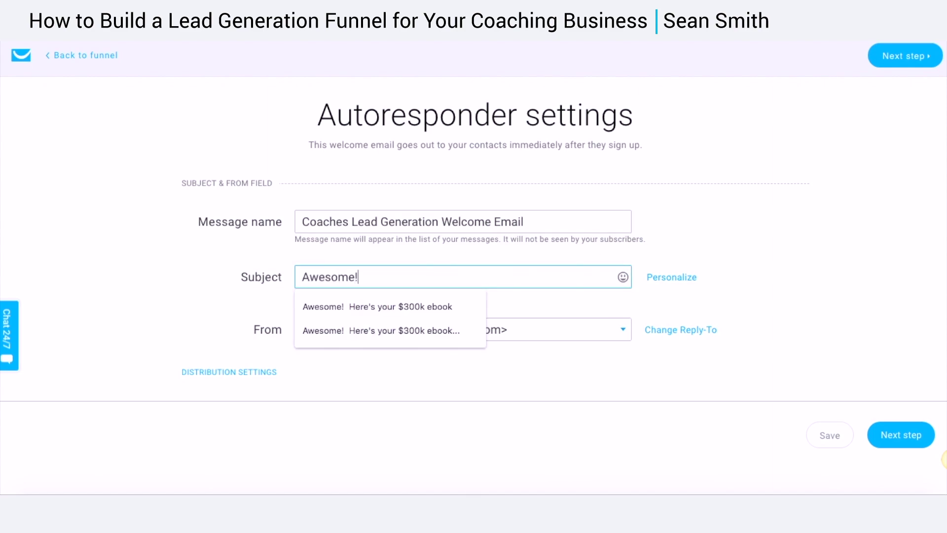
{"action": "type", "text": "  Here's your free thing..."}
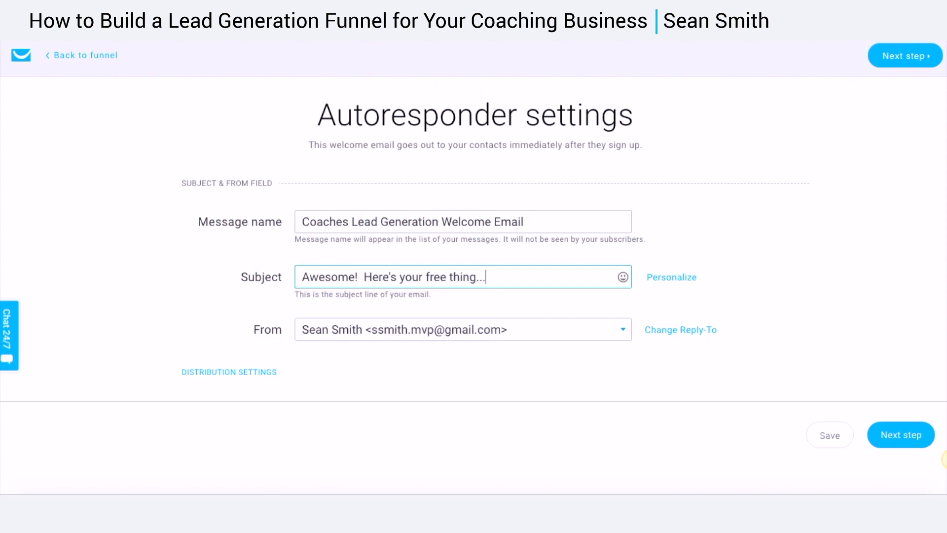
Step: Switch the From field to the coach's business-domain email address and continue to the template selection
{"action": "left_click", "coordinate": [601, 330]}
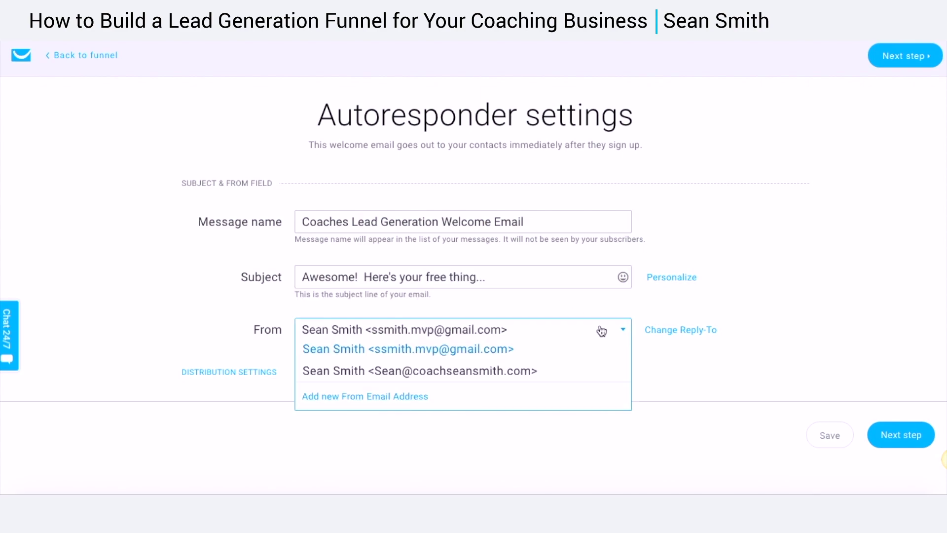
{"action": "left_click", "coordinate": [535, 373]}
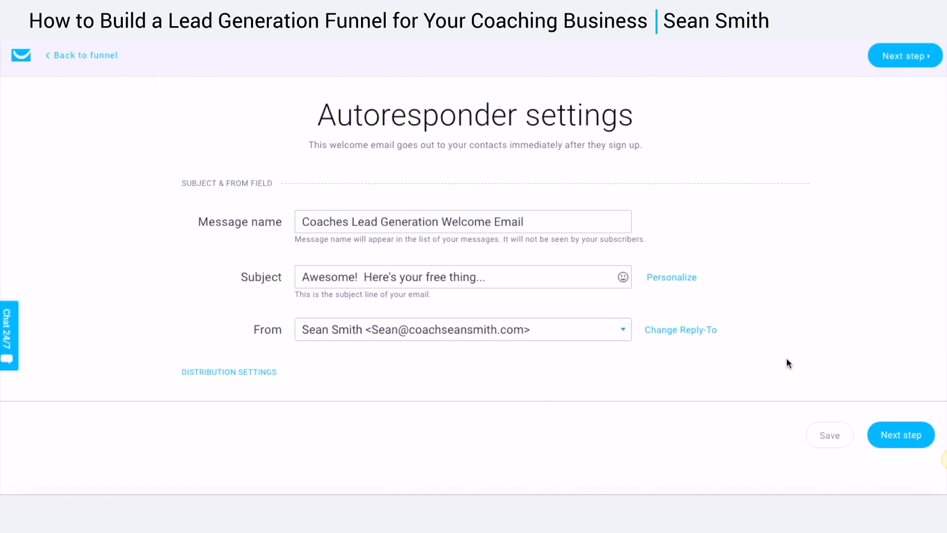
{"action": "left_click", "coordinate": [889, 435]}
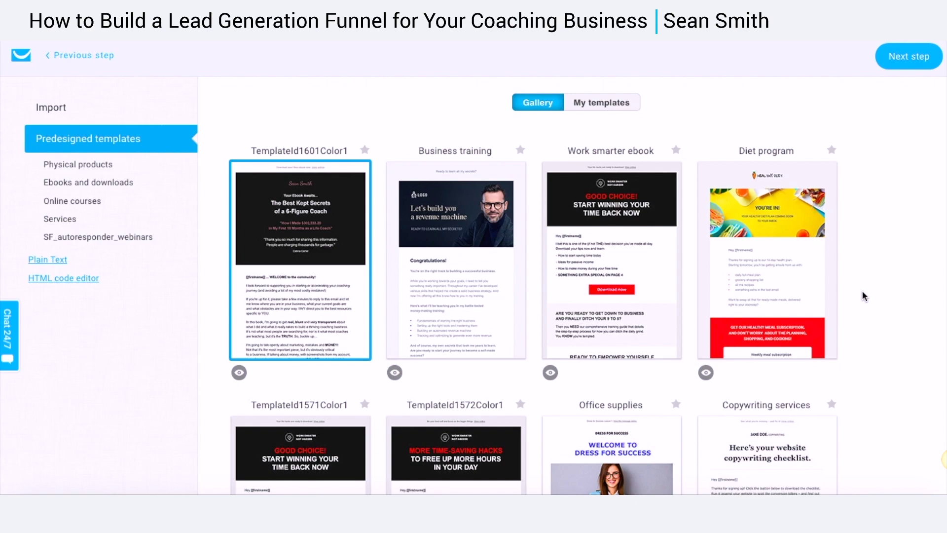
Step: Browse the predesigned email templates and use TemplateId1601Color1 for the welcome email
{"action": "scroll", "coordinate": [863, 295], "scroll_direction": "down", "scroll_amount": 3}
{"action": "scroll", "coordinate": [862, 295], "scroll_direction": "down", "scroll_amount": 2}
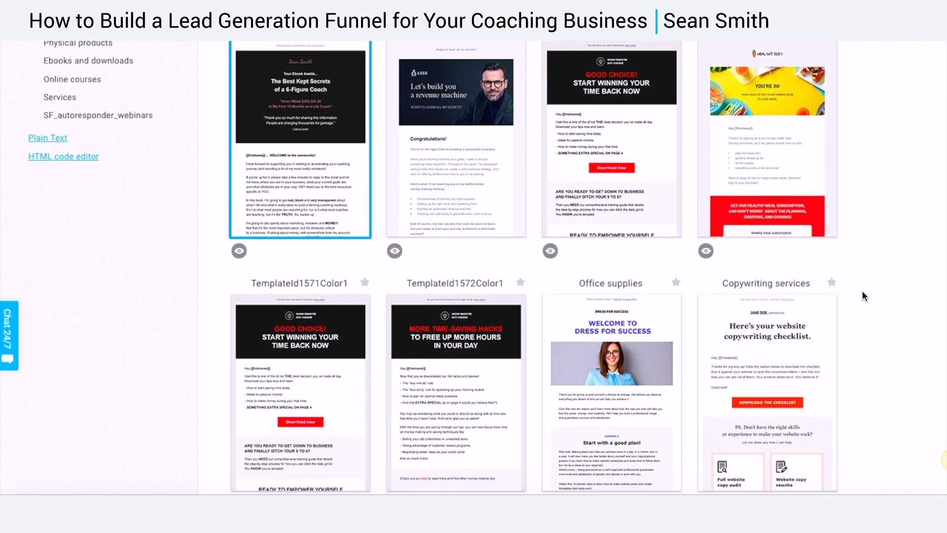
{"action": "scroll", "coordinate": [862, 295], "scroll_direction": "up", "scroll_amount": 5}
{"action": "mouse_move", "coordinate": [303, 268]}
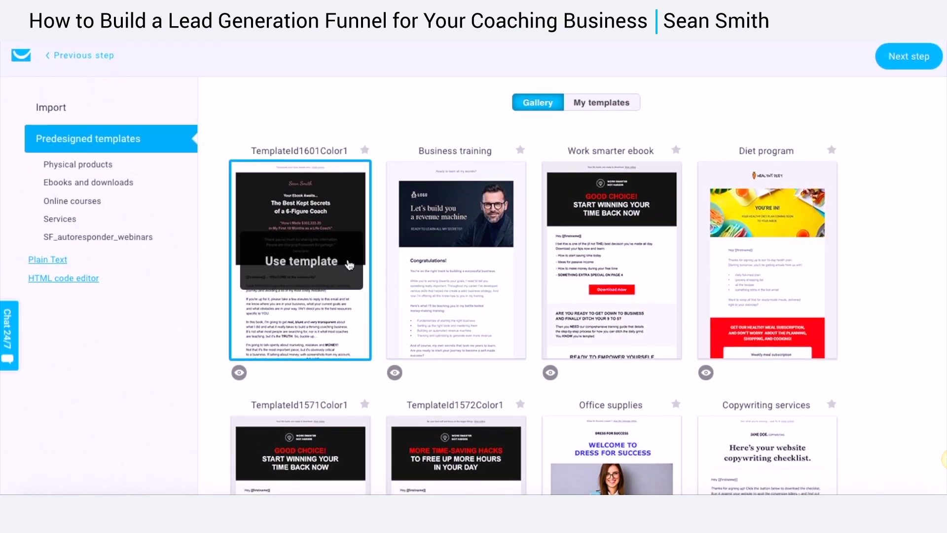
{"action": "left_click", "coordinate": [303, 267]}
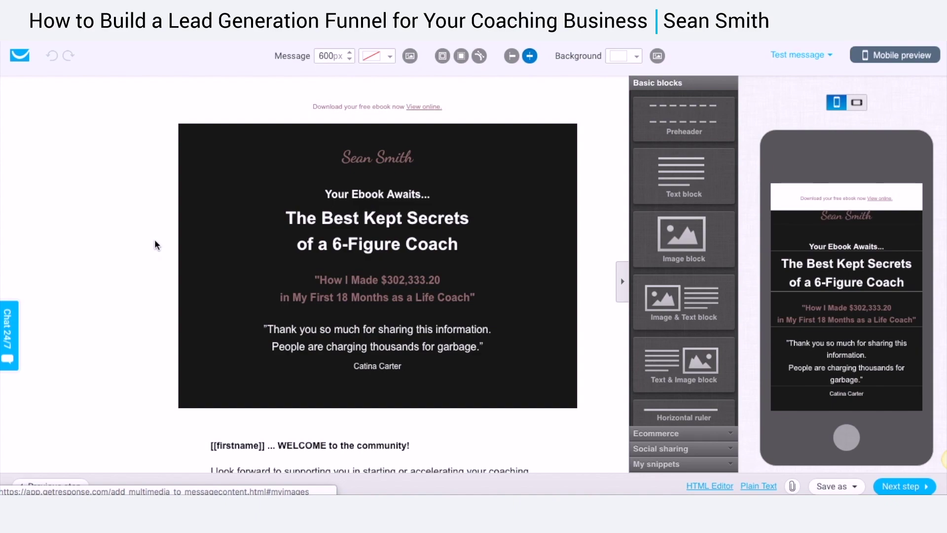
Step: Look through the welcome email's content and replace its "Your Ebook Awaits..." line with "New Title"
{"action": "scroll", "coordinate": [157, 245], "scroll_direction": "down", "scroll_amount": 5}
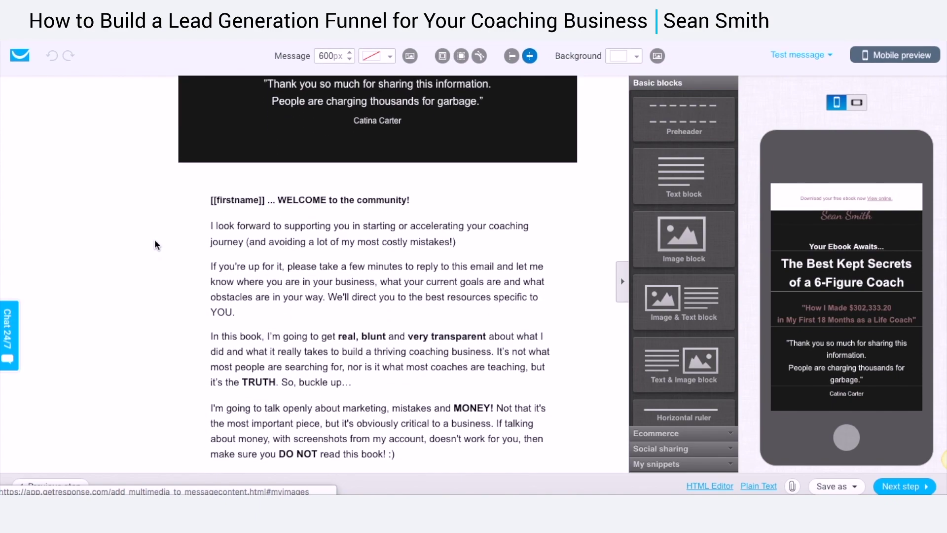
{"action": "scroll", "coordinate": [157, 245], "scroll_direction": "down", "scroll_amount": 9}
{"action": "scroll", "coordinate": [157, 245], "scroll_direction": "down", "scroll_amount": 7}
{"action": "scroll", "coordinate": [157, 245], "scroll_direction": "up", "scroll_amount": 20}
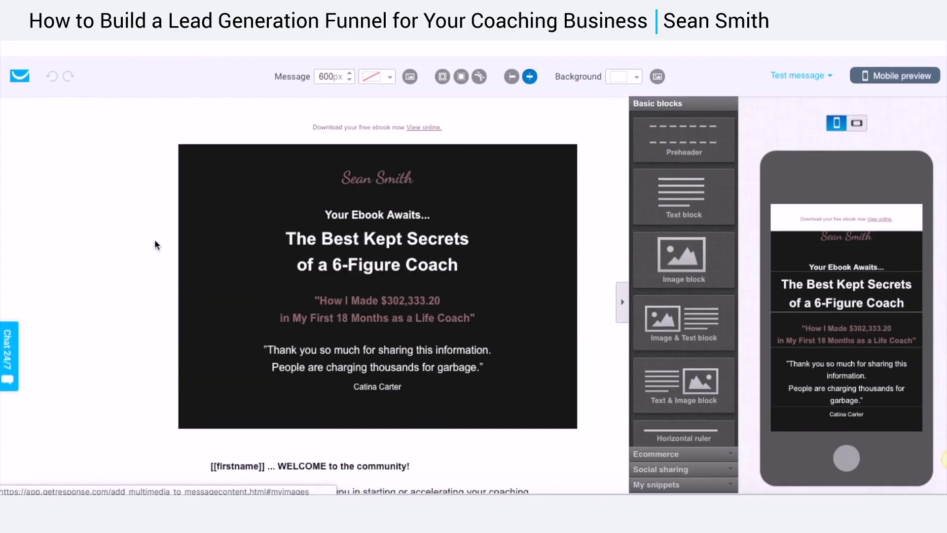
{"action": "scroll", "coordinate": [156, 245], "scroll_direction": "down", "scroll_amount": 1}
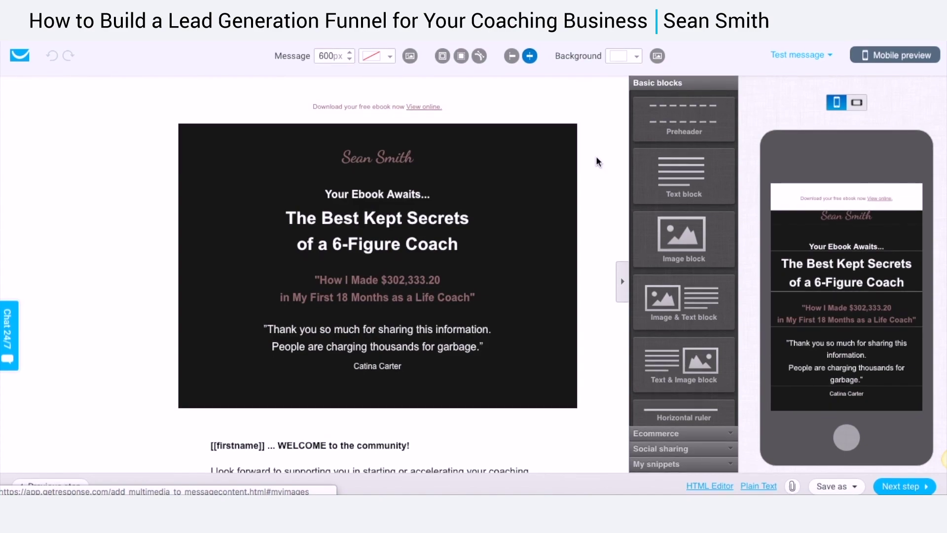
{"action": "scroll", "coordinate": [596, 158], "scroll_direction": "down", "scroll_amount": 2}
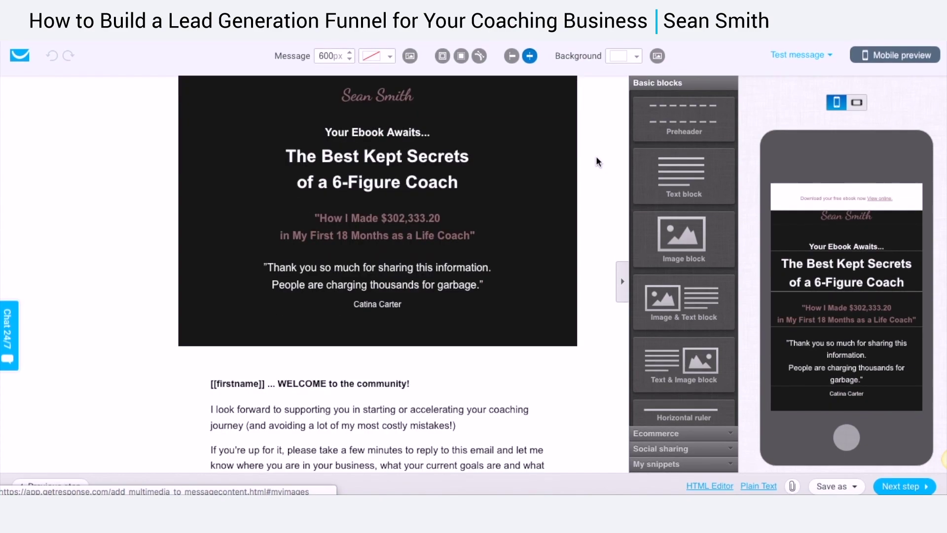
{"action": "double_click", "coordinate": [393, 128]}
{"action": "triple_click", "coordinate": [393, 128]}
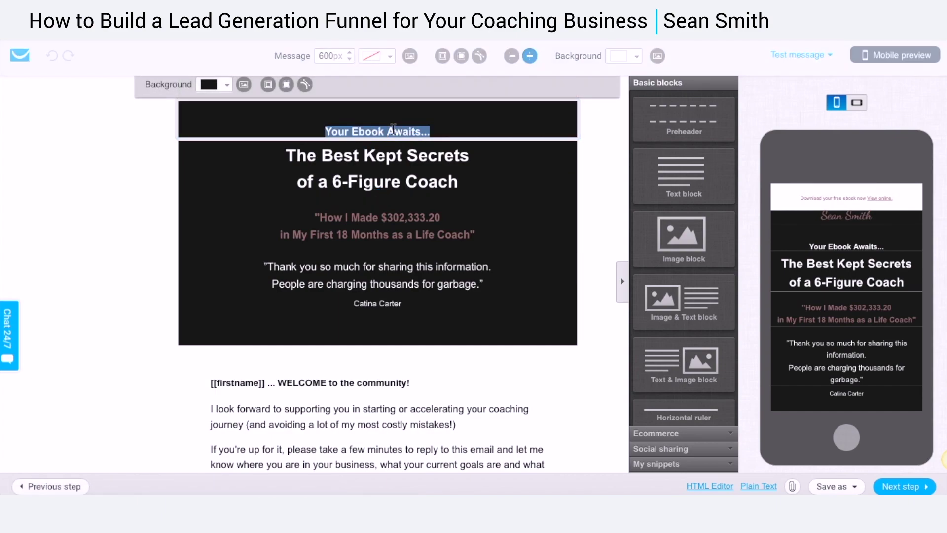
{"action": "type", "text": "New Title"}
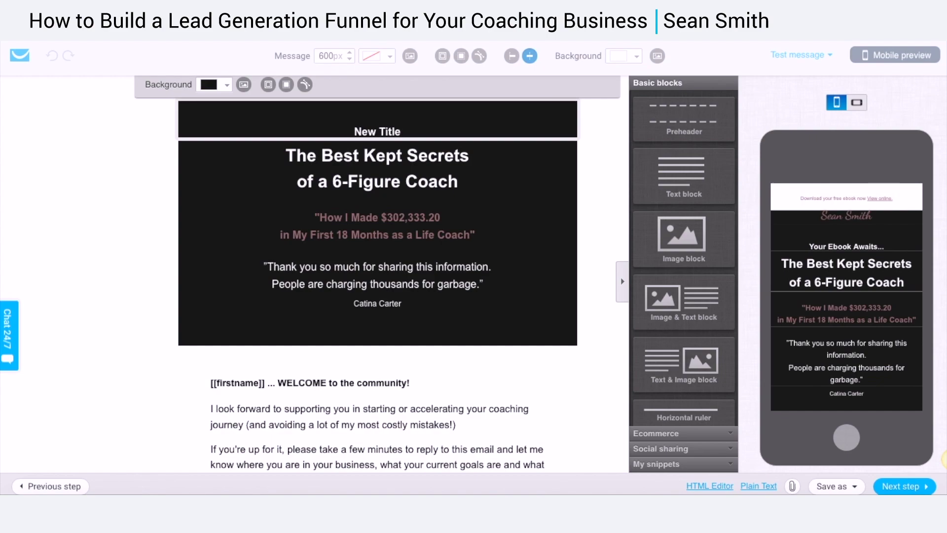
Step: Read through the welcome email's body, from the community welcome and download link down to the sign-off, P.S. and closing testimonial
{"action": "scroll", "coordinate": [397, 180], "scroll_direction": "down", "scroll_amount": 2}
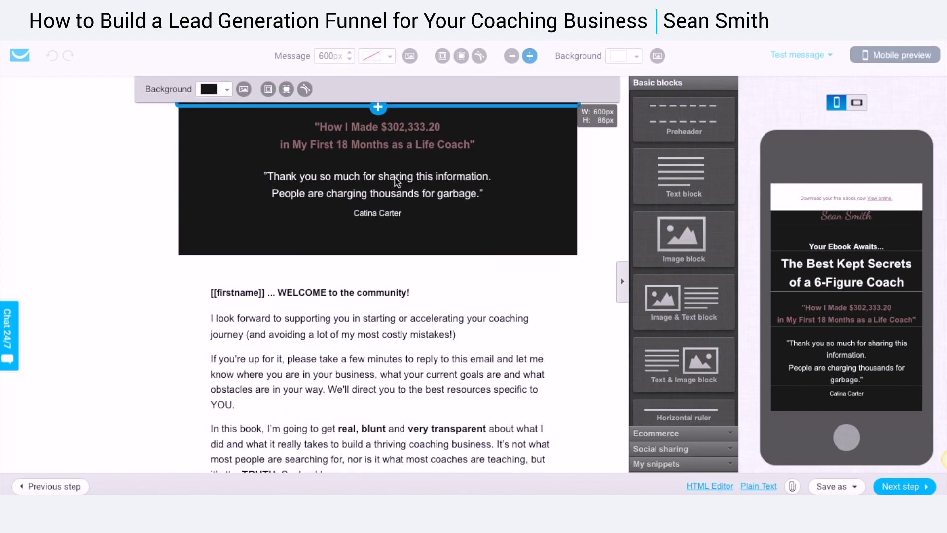
{"action": "scroll", "coordinate": [397, 180], "scroll_direction": "down", "scroll_amount": 4}
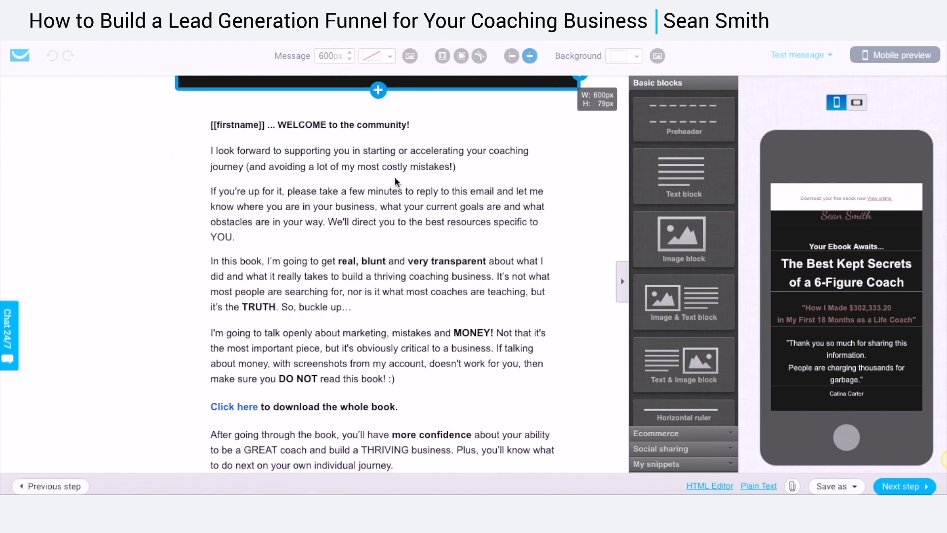
{"action": "scroll", "coordinate": [397, 180], "scroll_direction": "down", "scroll_amount": 15}
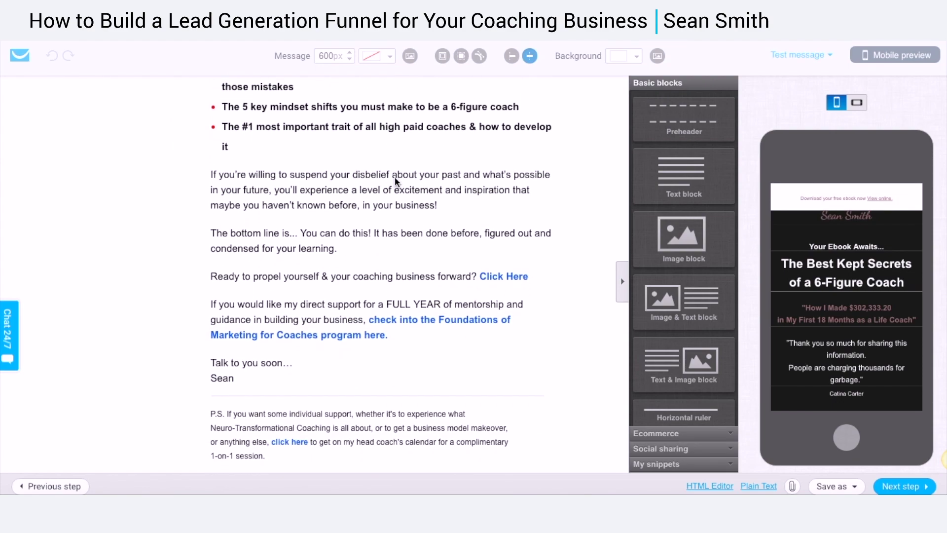
{"action": "scroll", "coordinate": [396, 181], "scroll_direction": "down", "scroll_amount": 1}
{"action": "scroll", "coordinate": [396, 181], "scroll_direction": "down", "scroll_amount": 2}
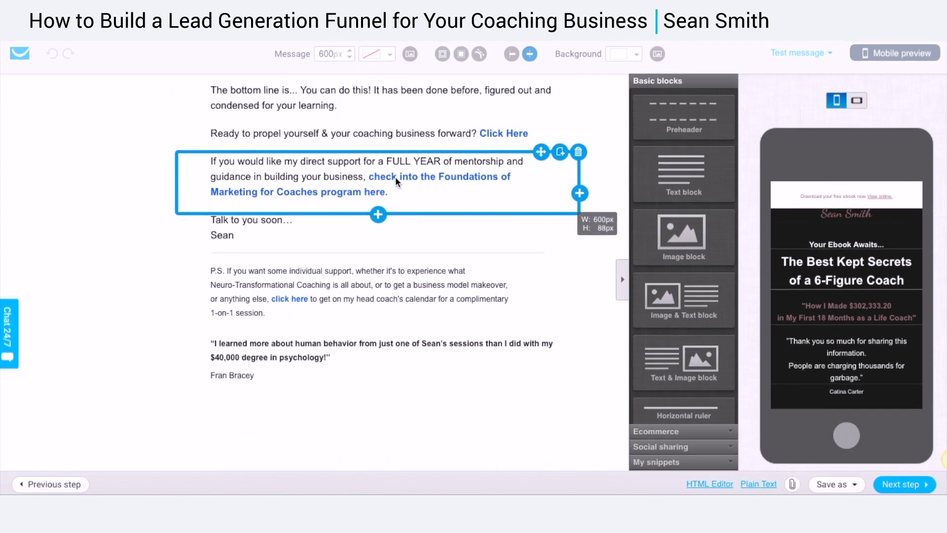
{"action": "scroll", "coordinate": [396, 181], "scroll_direction": "up", "scroll_amount": 10}
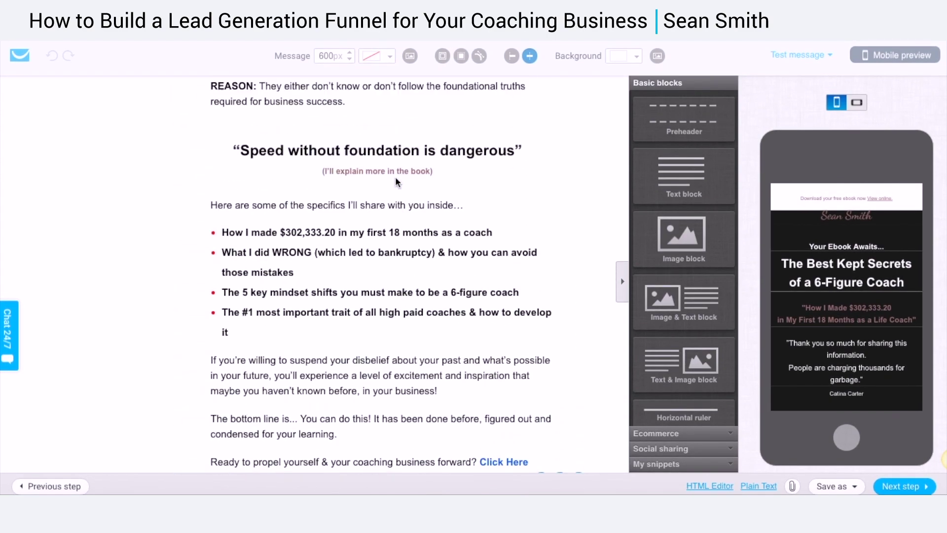
{"action": "scroll", "coordinate": [397, 181], "scroll_direction": "down", "scroll_amount": 2}
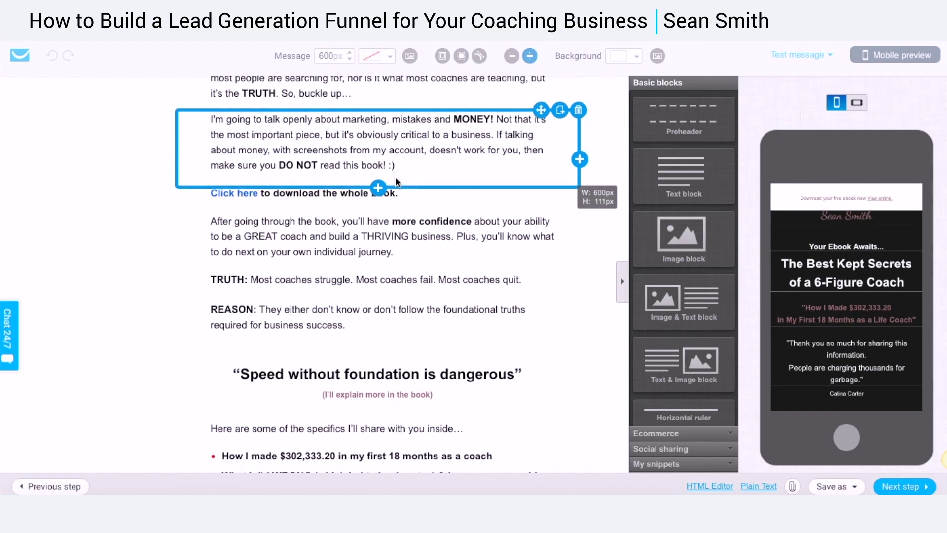
{"action": "scroll", "coordinate": [397, 181], "scroll_direction": "up", "scroll_amount": 5}
{"action": "scroll", "coordinate": [397, 181], "scroll_direction": "up", "scroll_amount": 5}
{"action": "left_click", "coordinate": [397, 181]}
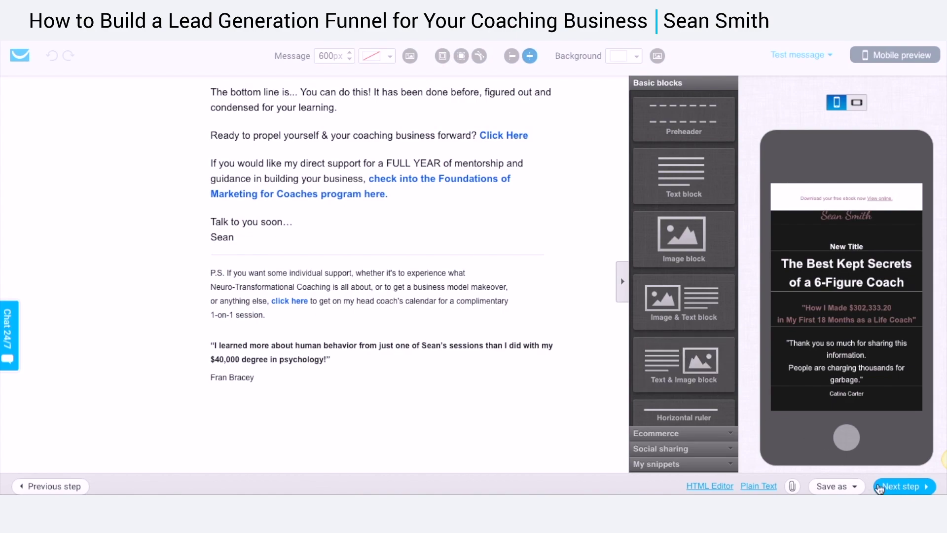
Step: Finish the welcome email design and review the funnel overview from the landing page stage down to list growth
{"action": "left_click", "coordinate": [899, 487]}
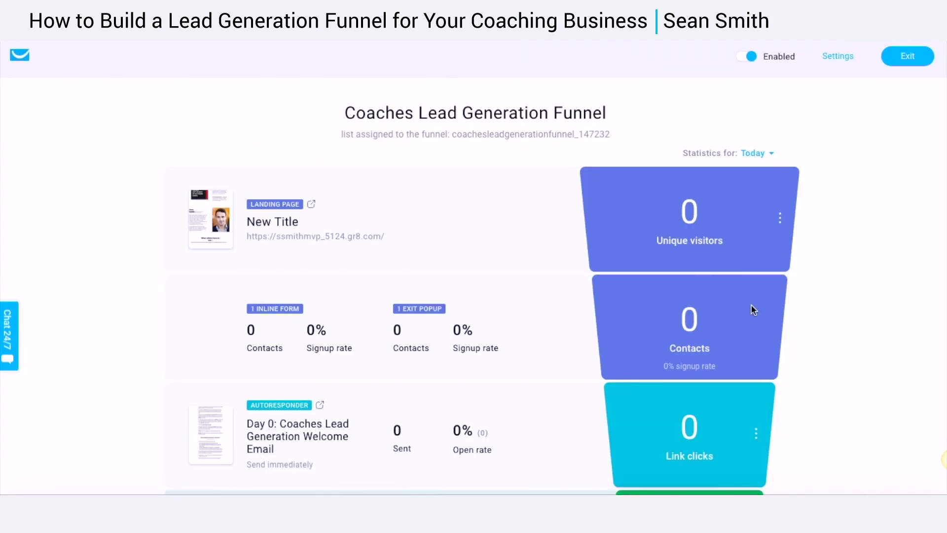
{"action": "scroll", "coordinate": [753, 310], "scroll_direction": "down", "scroll_amount": 2}
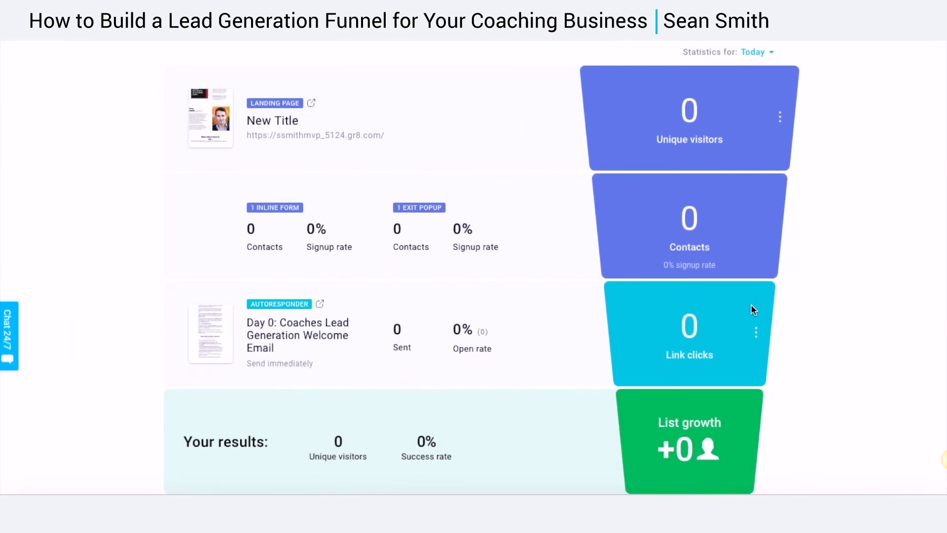
{"action": "scroll", "coordinate": [753, 309], "scroll_direction": "down", "scroll_amount": 2}
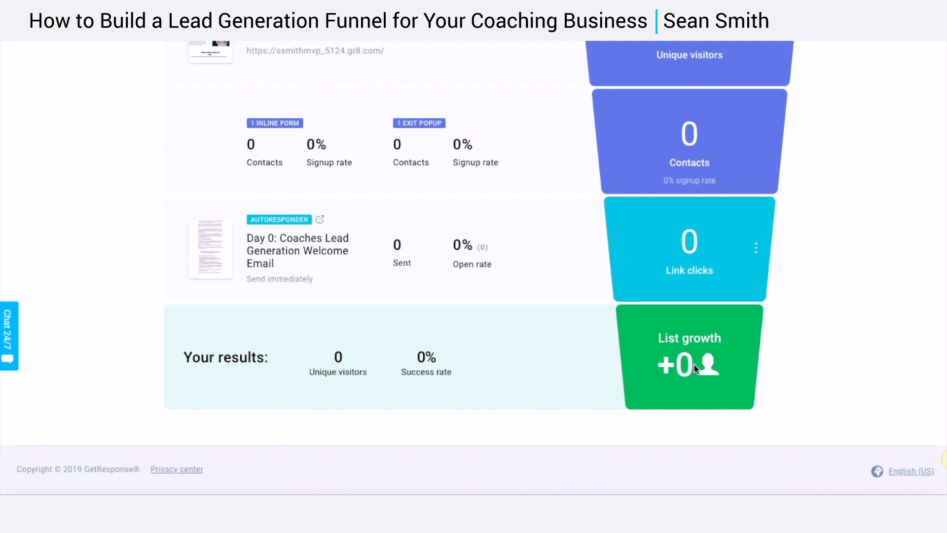
{"action": "scroll", "coordinate": [695, 368], "scroll_direction": "up", "scroll_amount": 4}
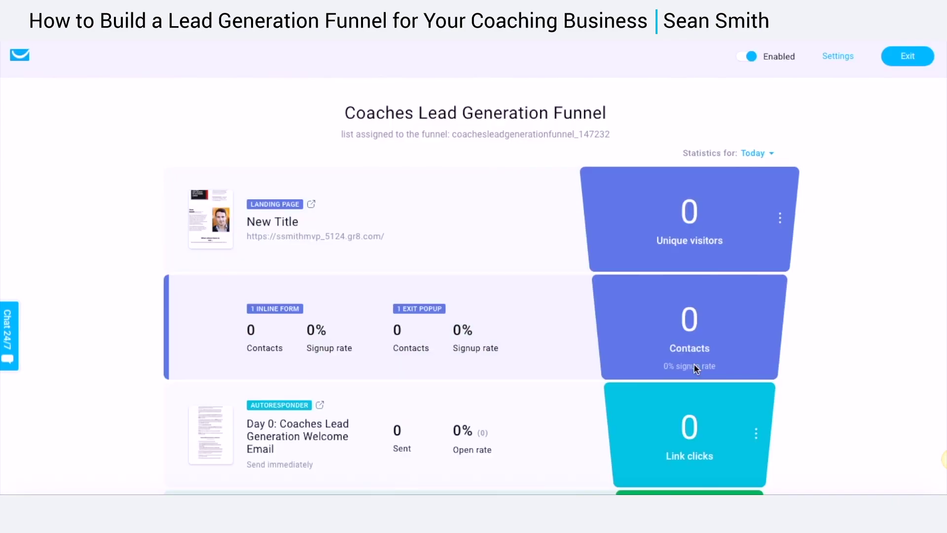